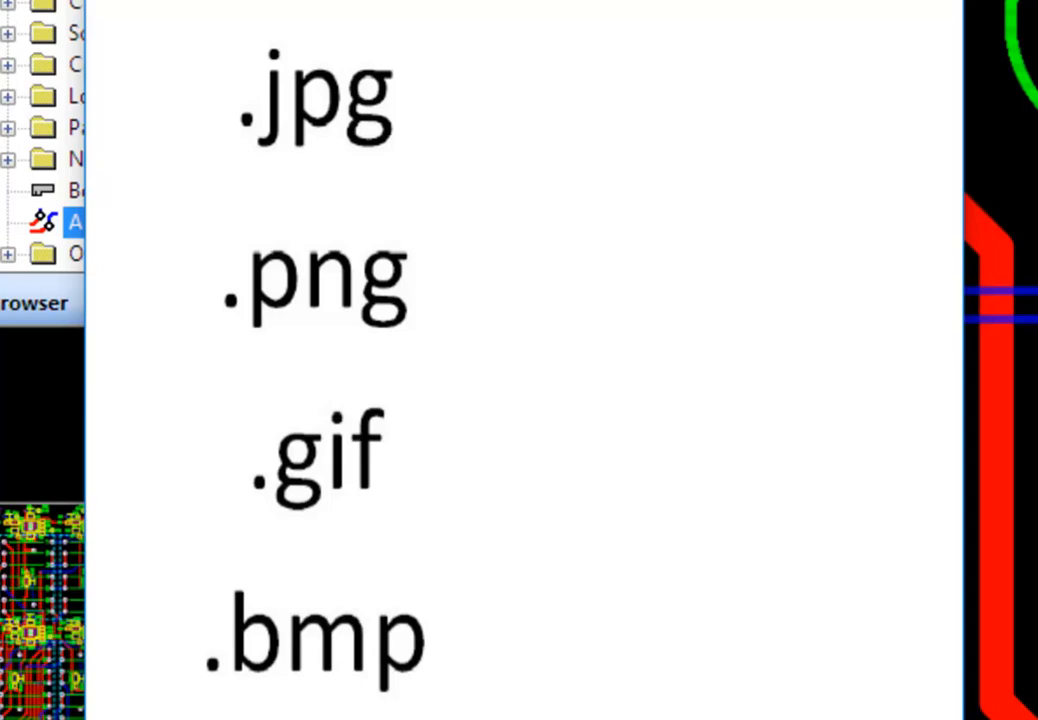
Look through the sample logo images from the file-format list to the electrostatic warning label, and minimise the image viewer.
click(885, 395)
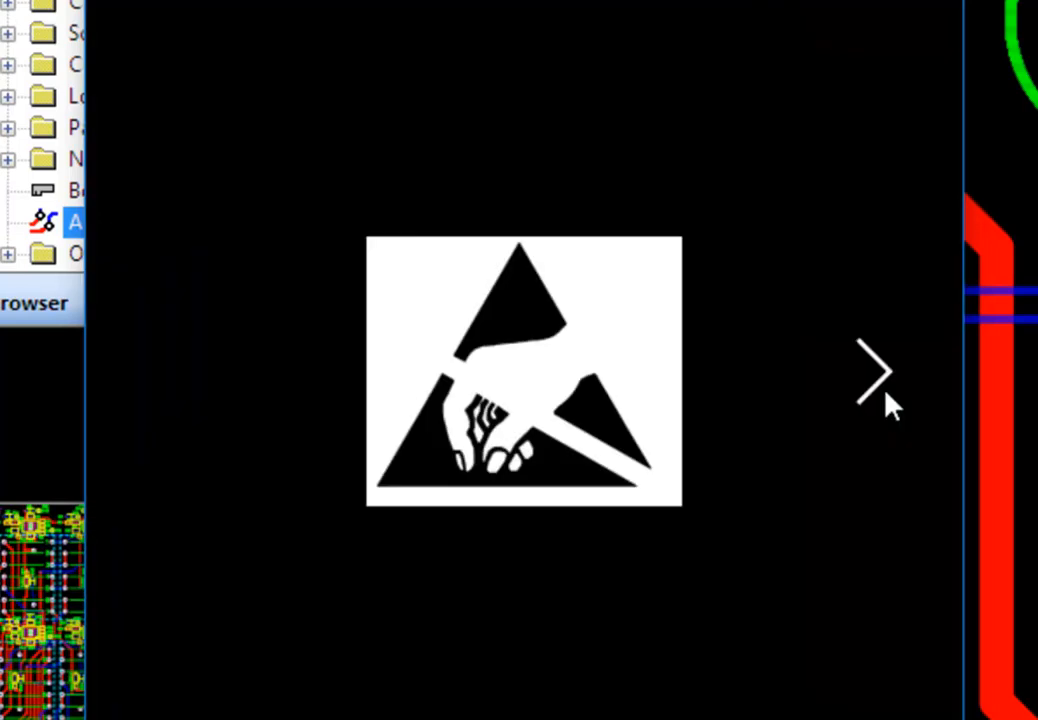
click(888, 402)
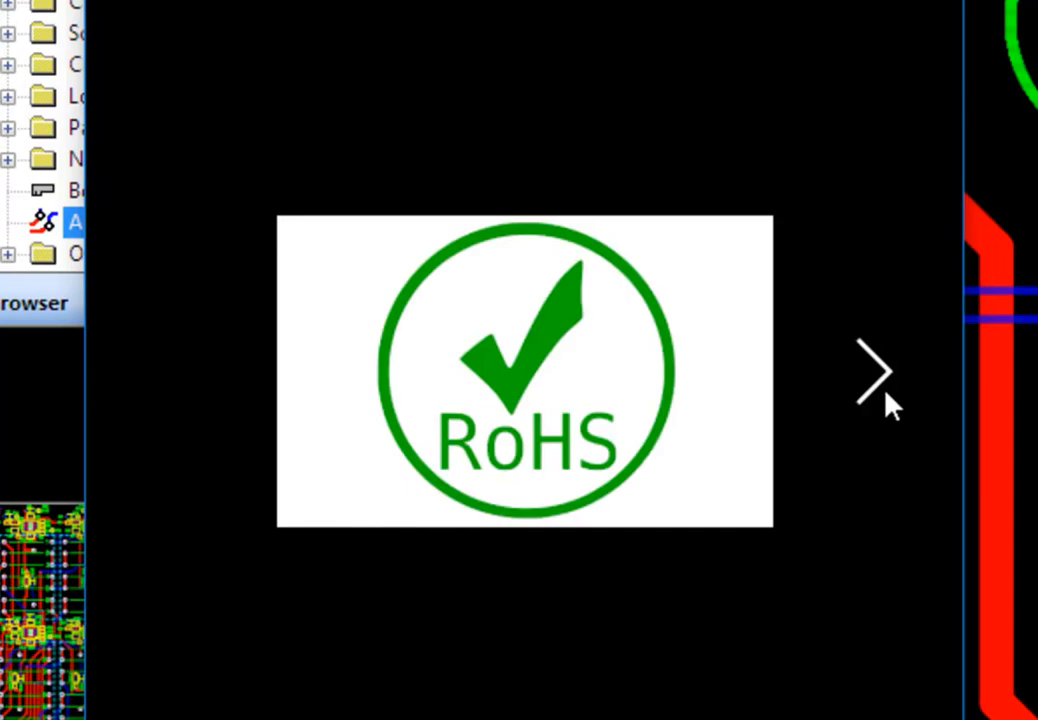
click(888, 402)
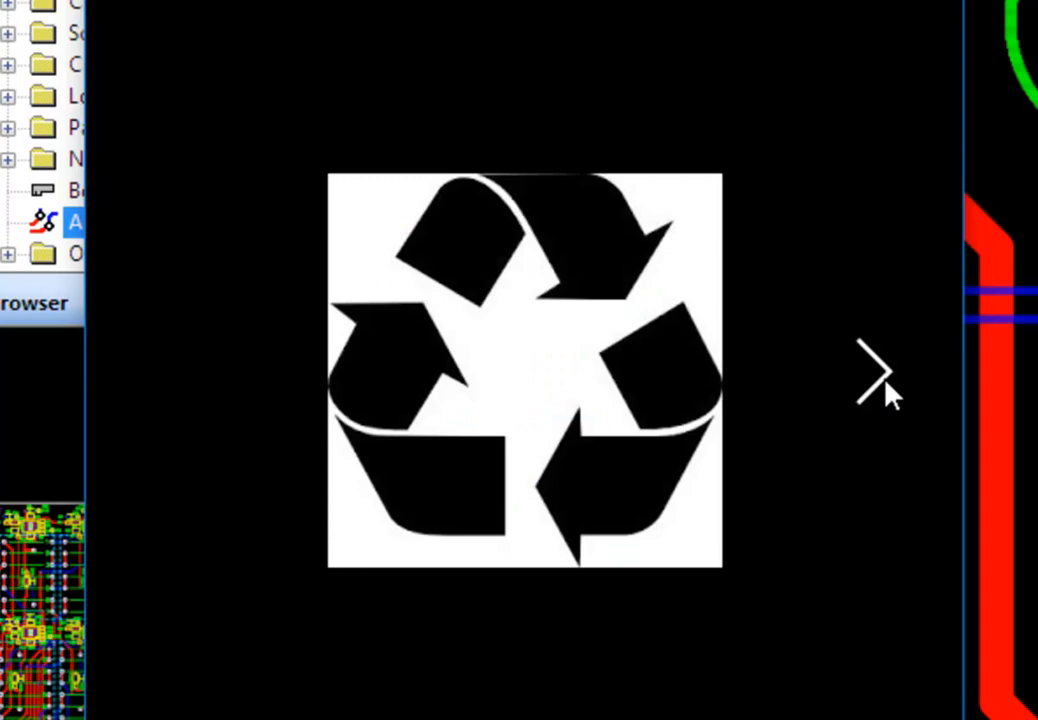
click(888, 397)
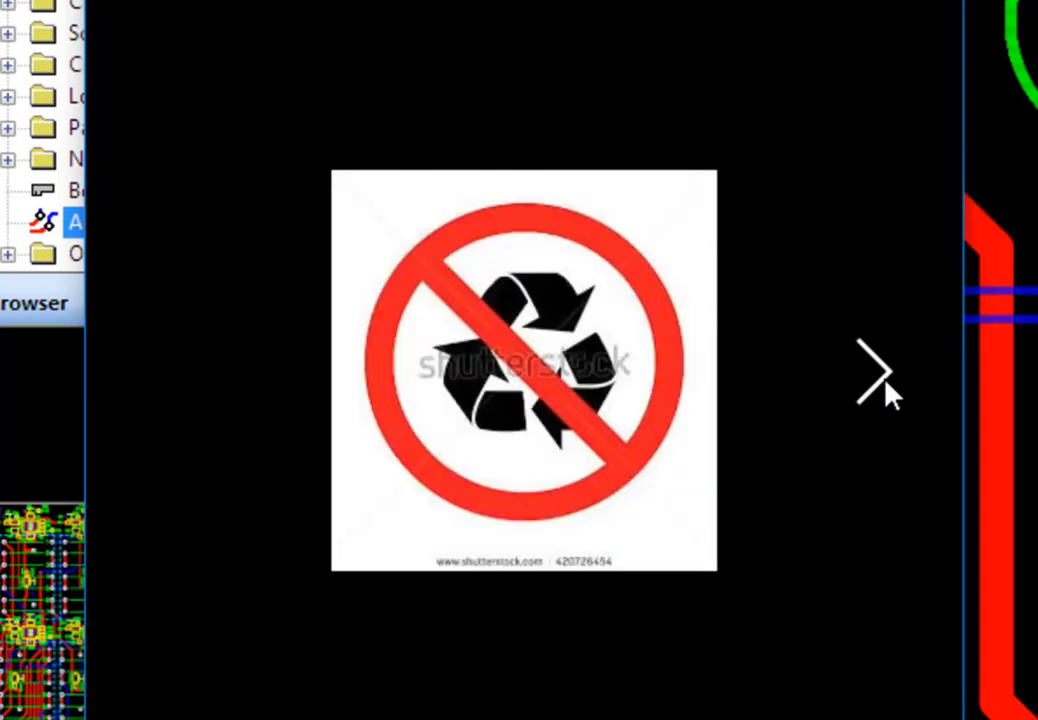
click(888, 395)
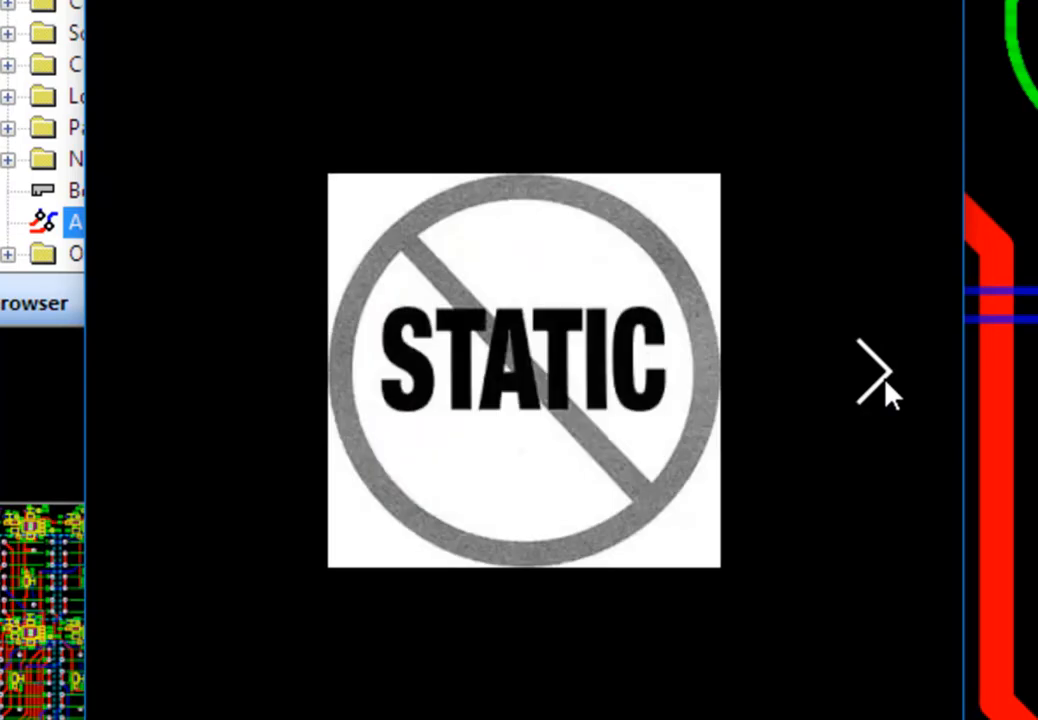
click(888, 395)
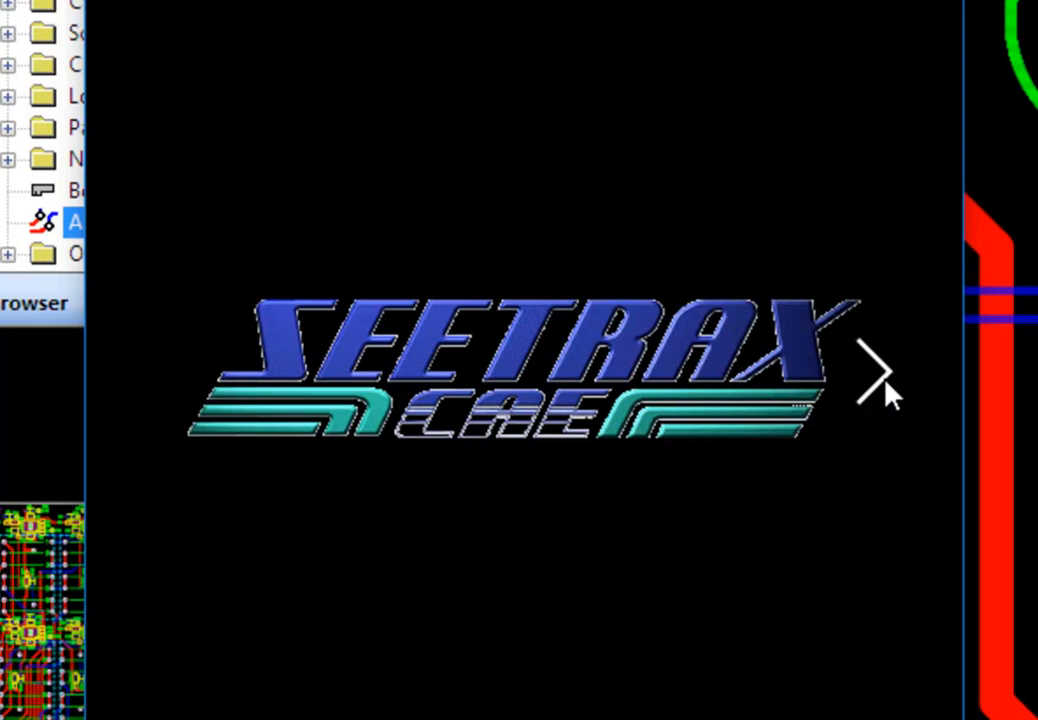
click(888, 395)
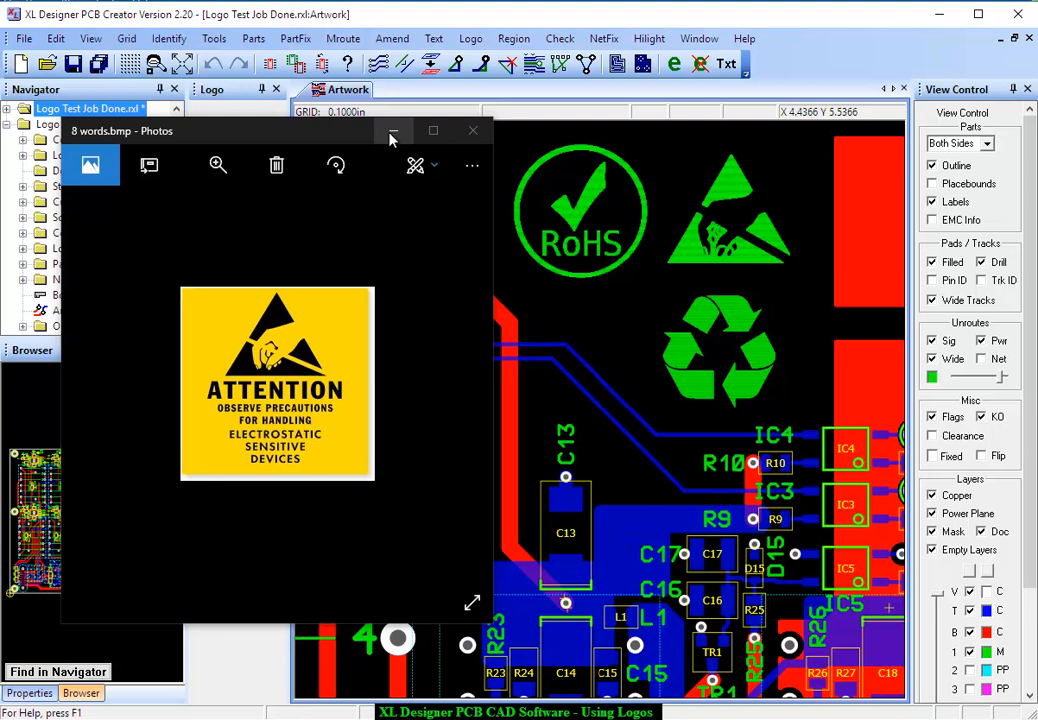
click(391, 138)
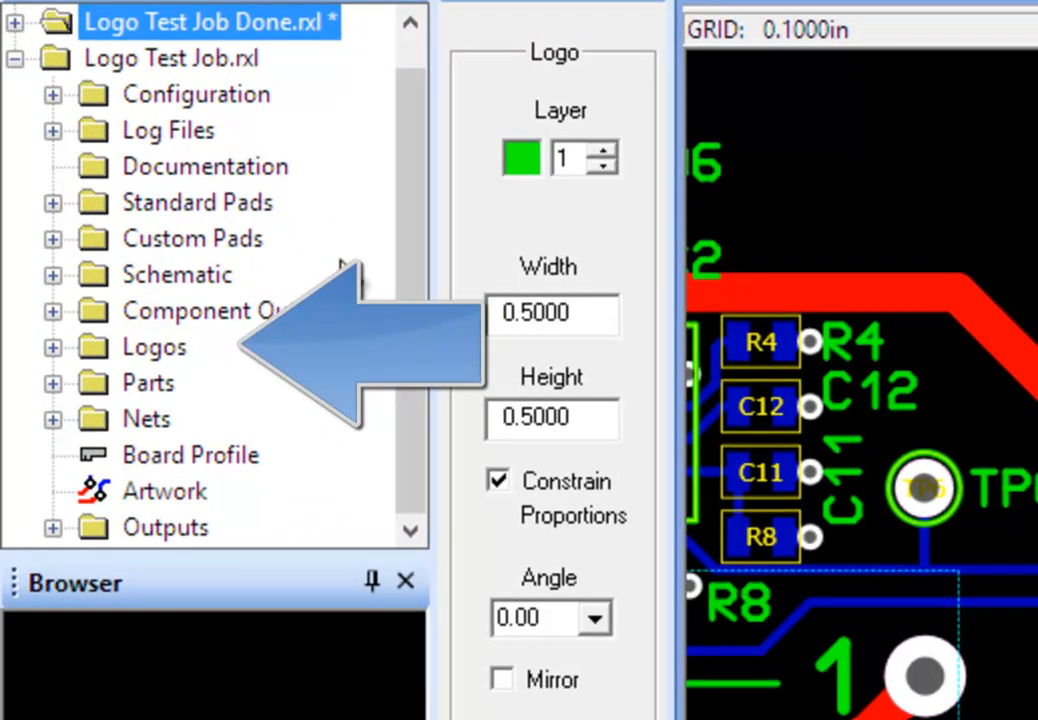
Create a new logo named STATIC in the Logos library of Logo Test Job.rxl.
right_click(162, 350)
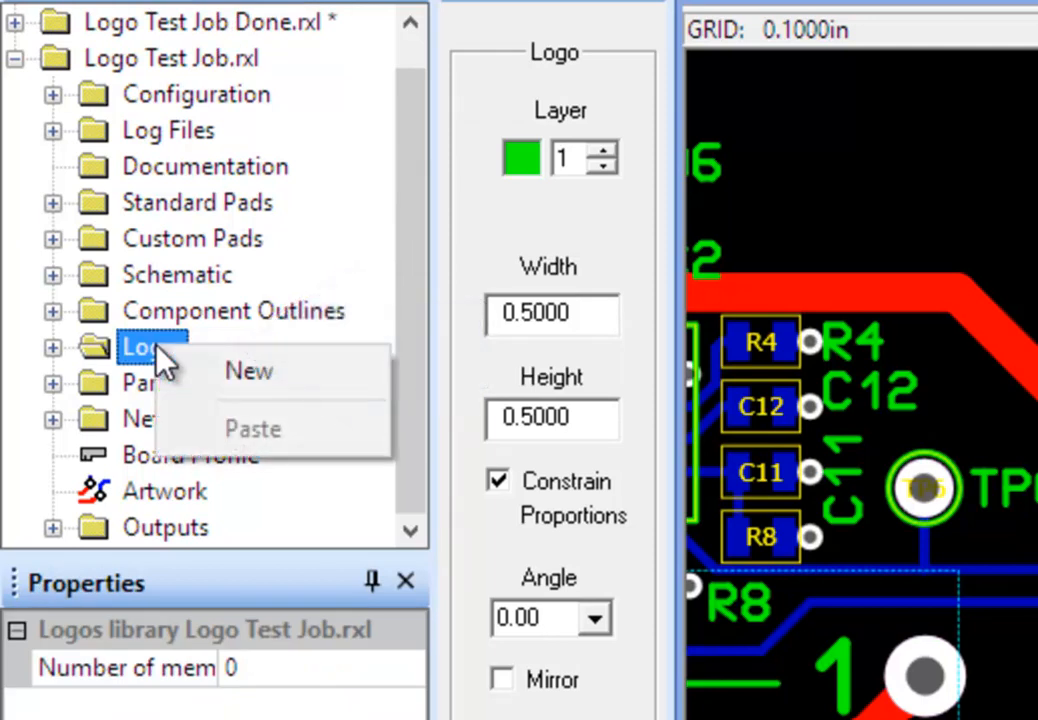
click(250, 378)
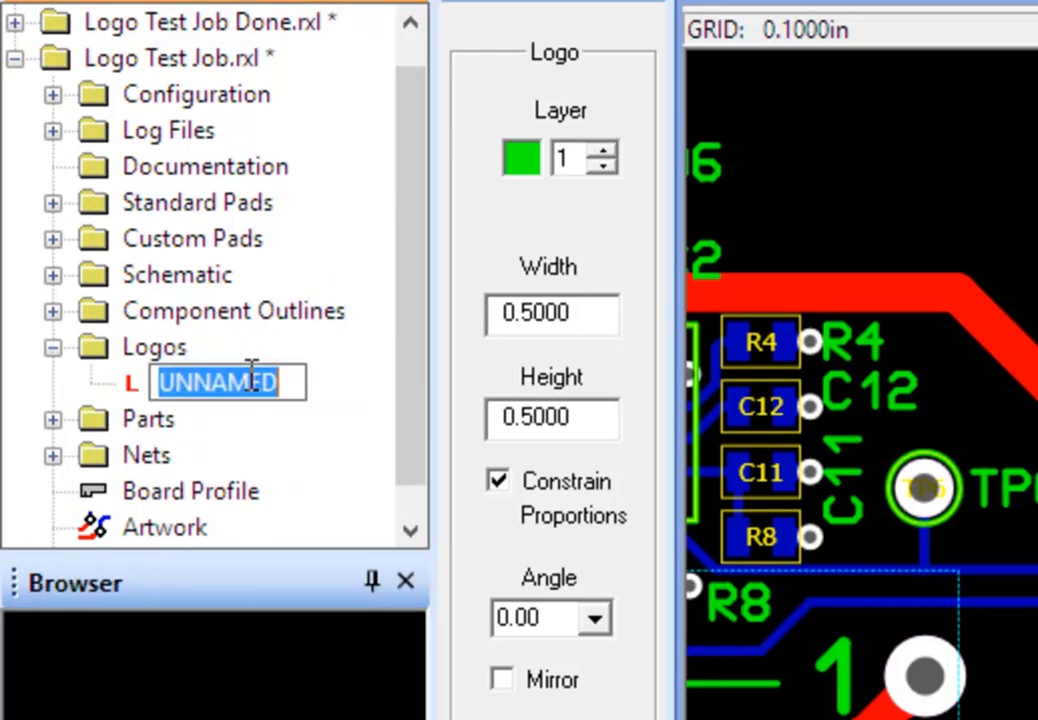
text(STATI)
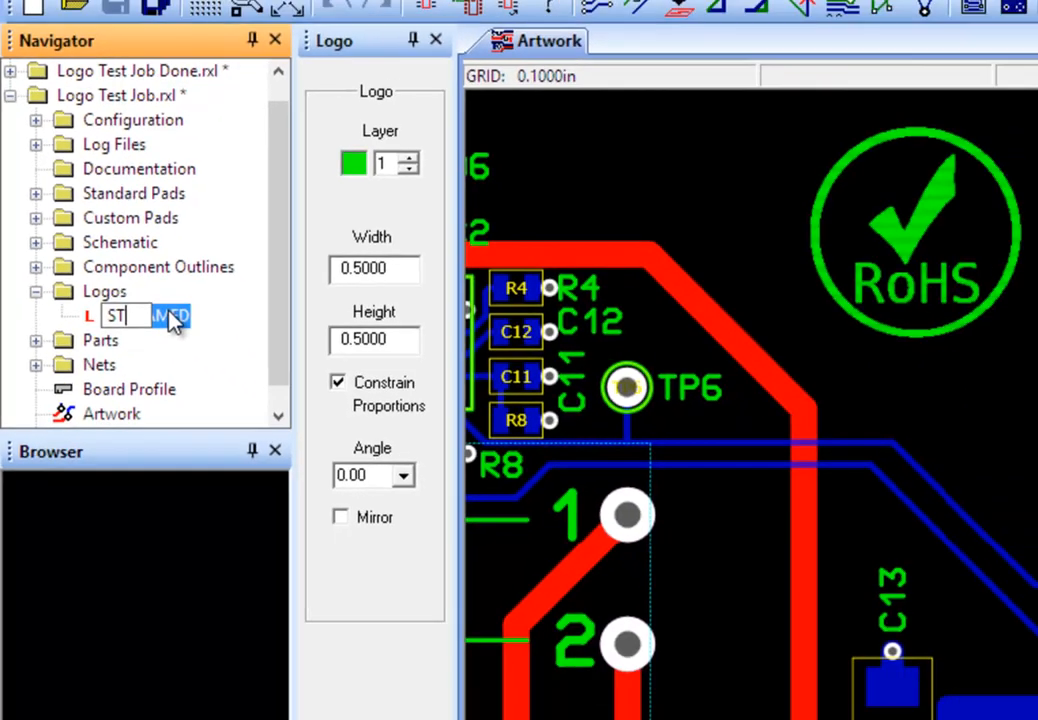
text(C)
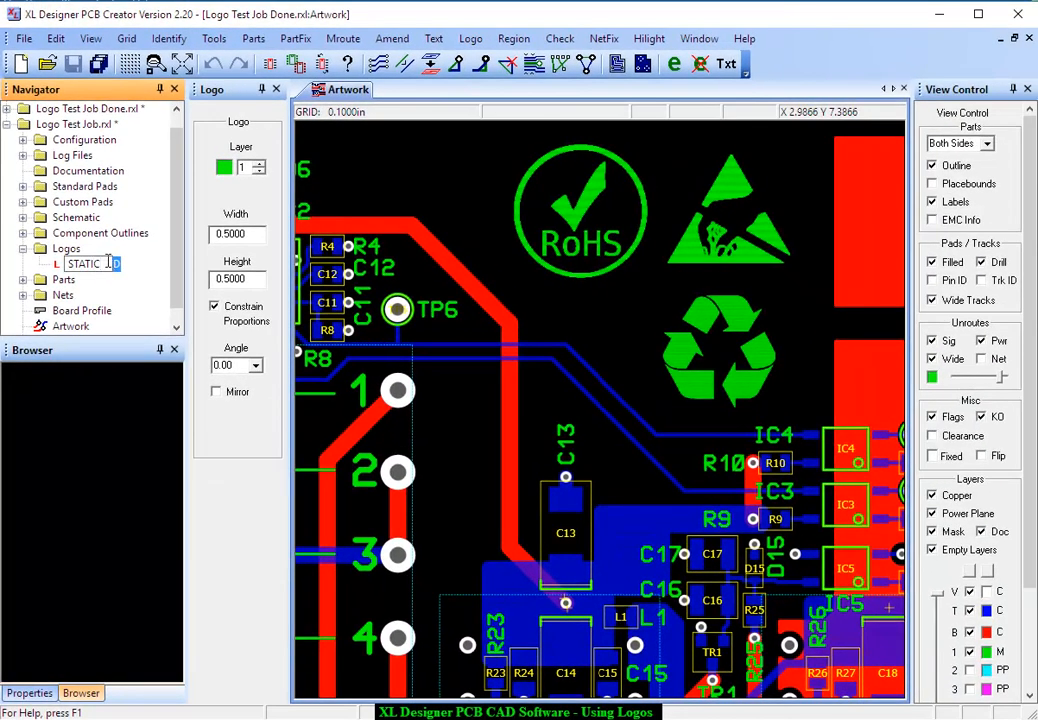
key(Return)
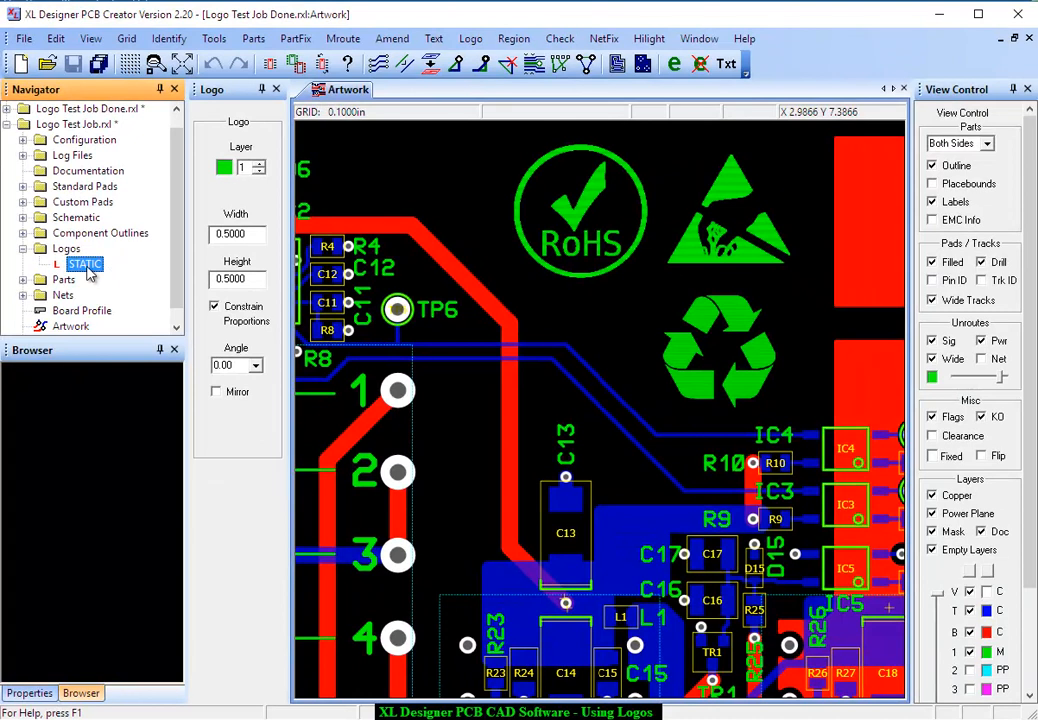
Open the STATIC logo for editing and load the yellow lightning-bolt image from the Logos folder as its source.
double_click(85, 264)
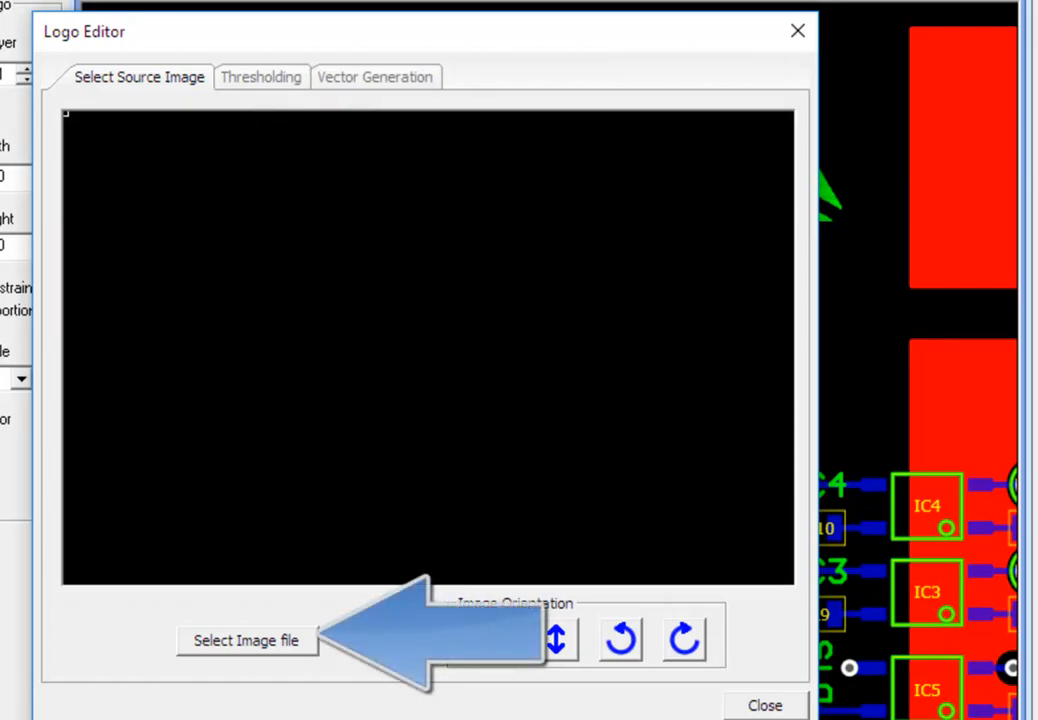
click(244, 641)
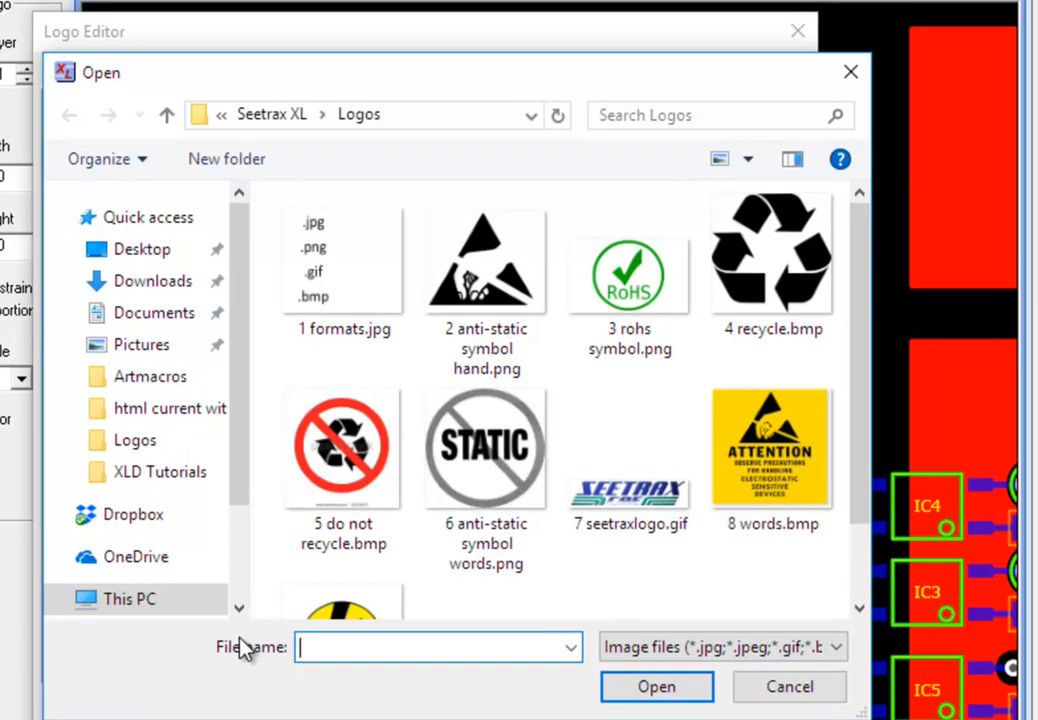
scroll(861, 300, down, 1)
drag(861, 300, 857, 408)
double_click(354, 533)
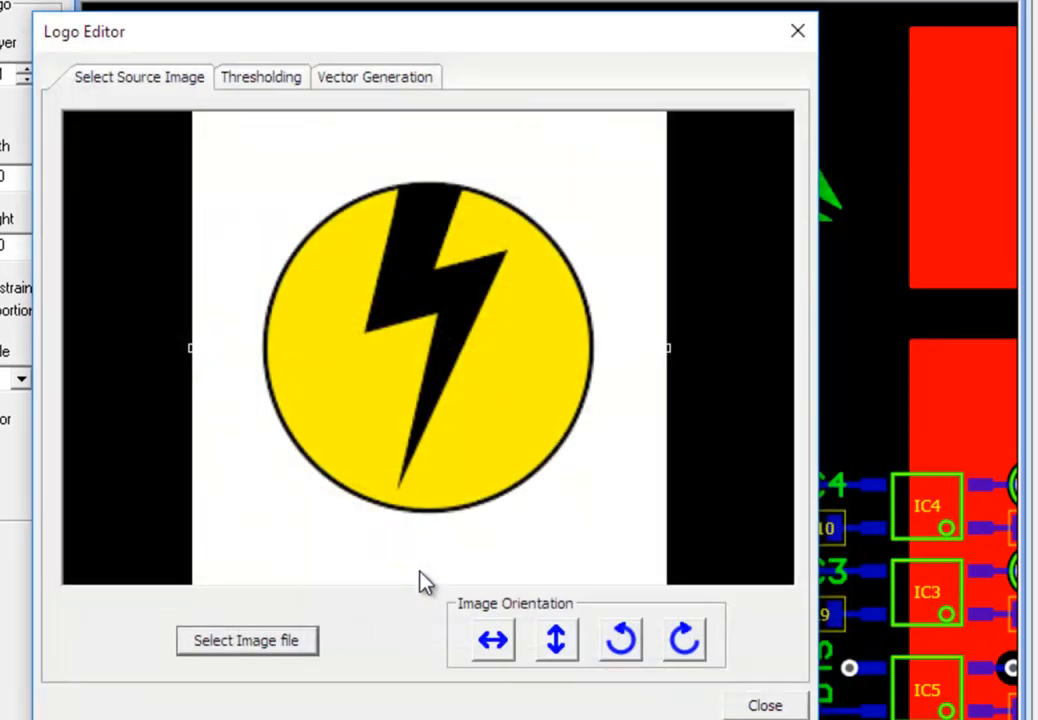
Try flipping the source image horizontally and vertically and rotating it in both directions, returning it to its original orientation.
click(490, 645)
click(490, 645)
click(560, 645)
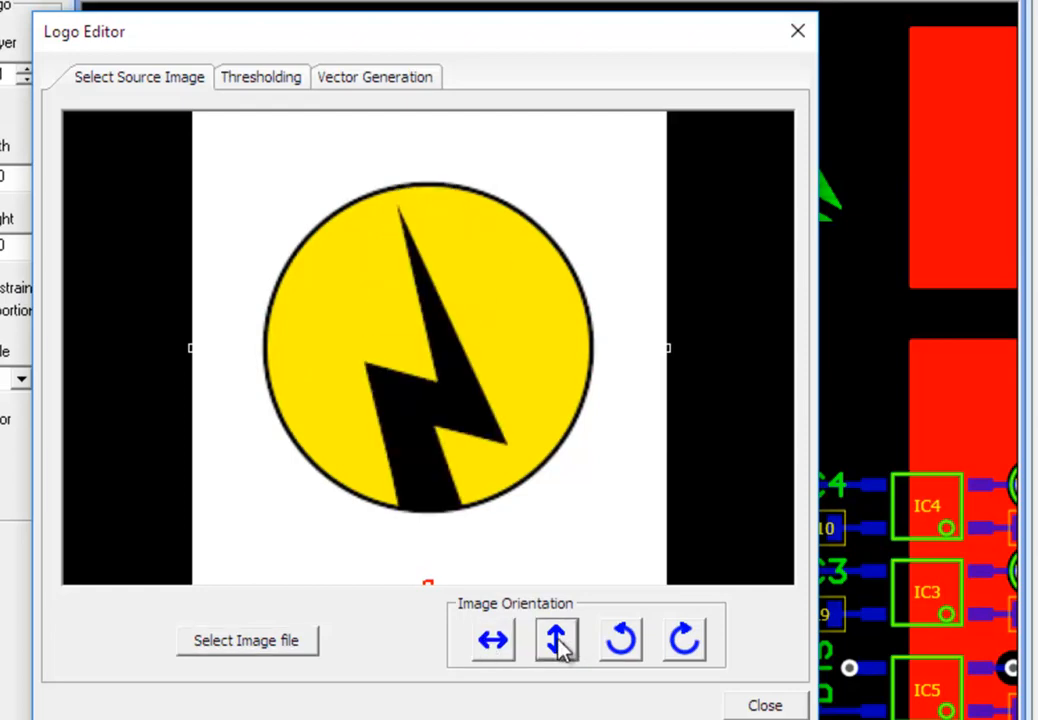
click(560, 645)
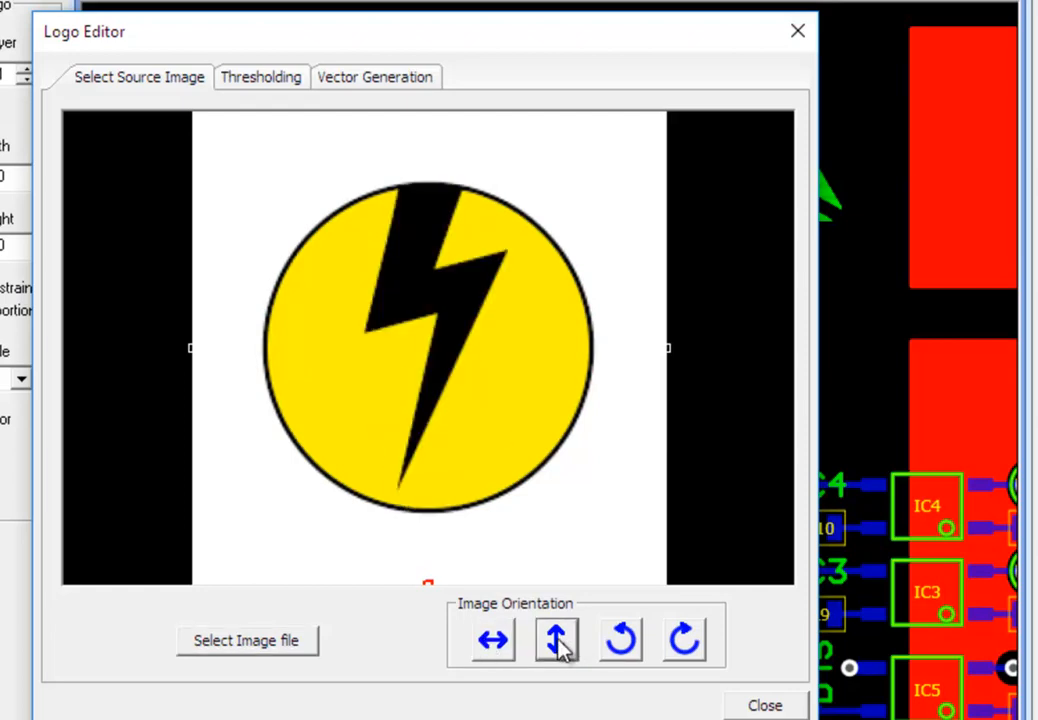
click(621, 645)
click(619, 642)
click(619, 642)
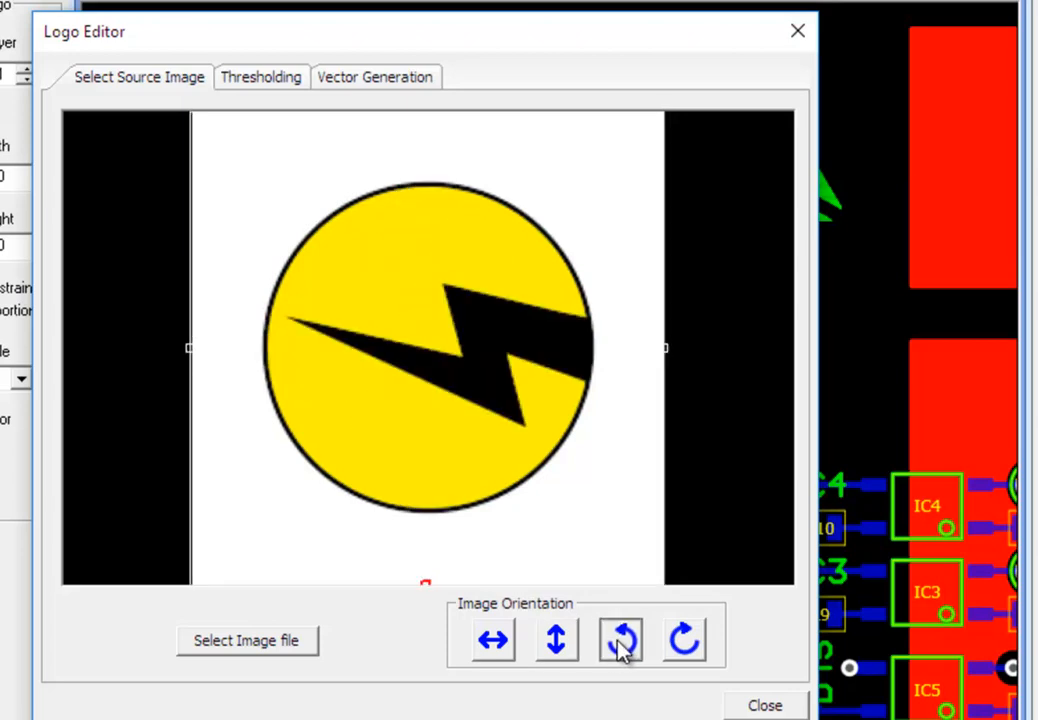
click(682, 637)
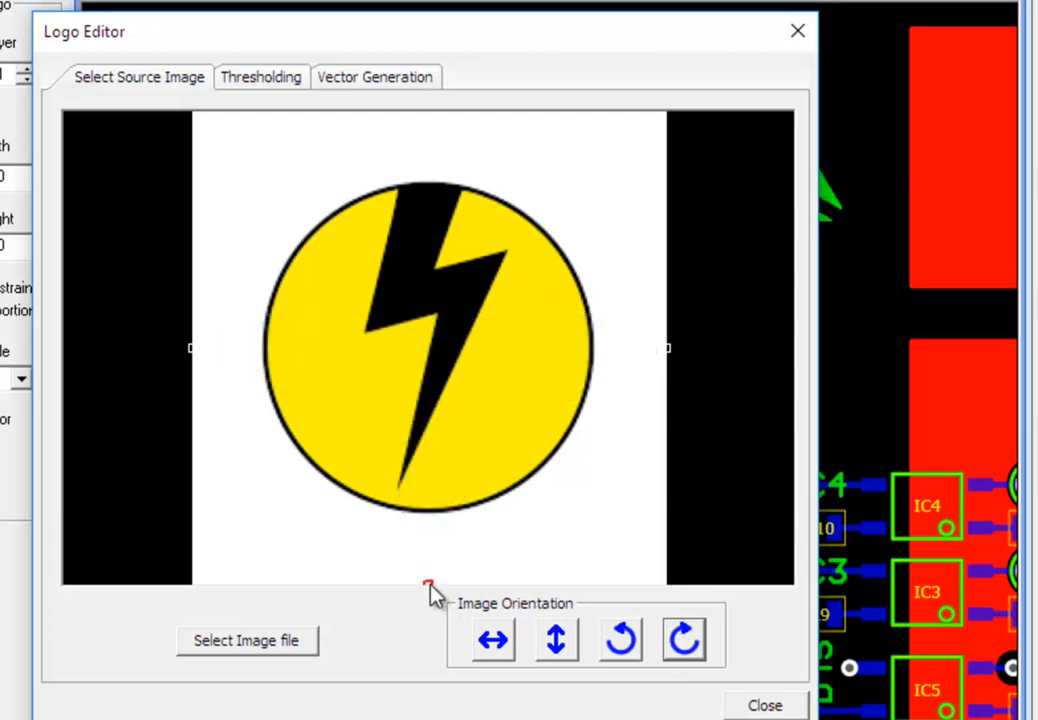
Crop the source image on all four sides to just outside the lightning-bolt circle.
drag(430, 585, 432, 521)
drag(195, 318, 255, 318)
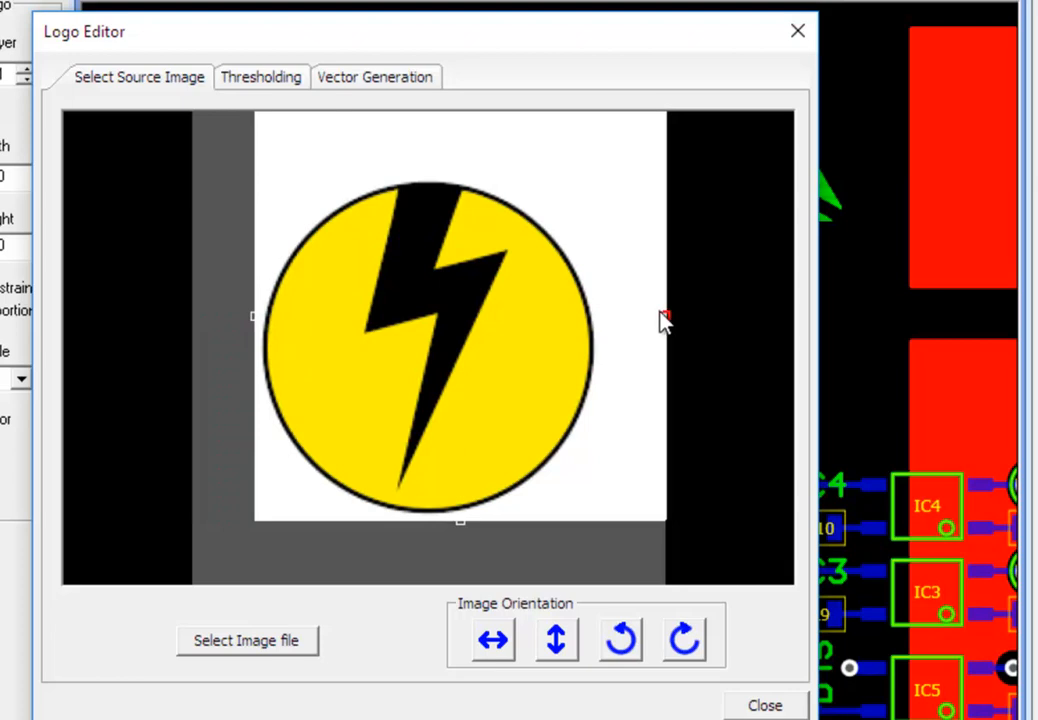
drag(665, 320, 603, 325)
drag(426, 120, 429, 180)
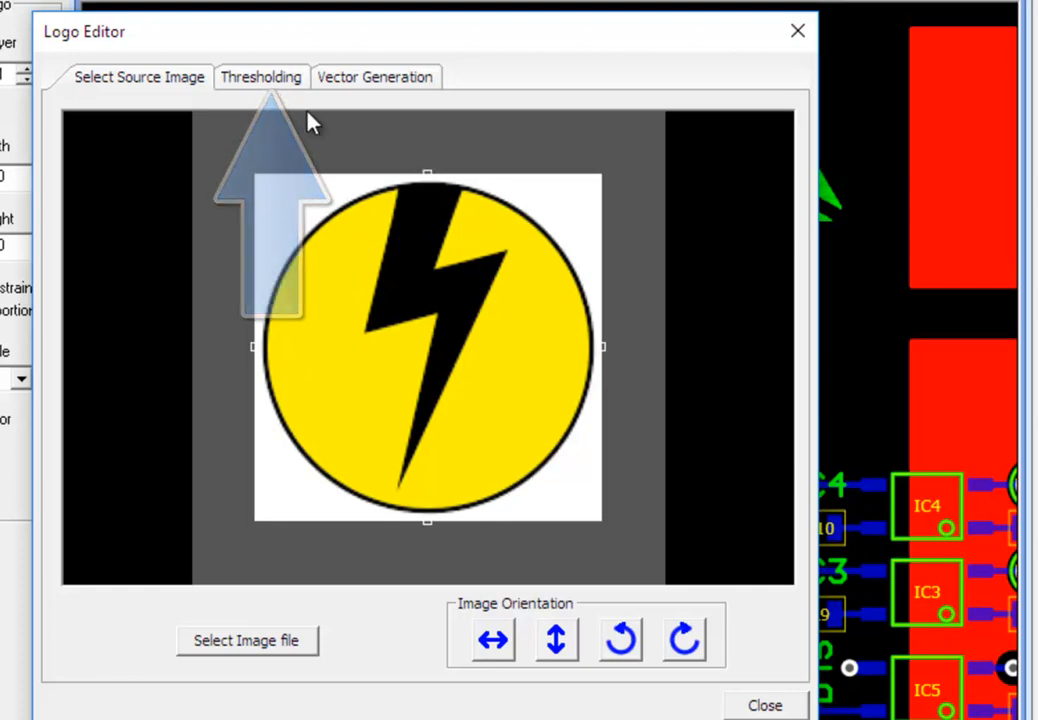
Threshold the image with maximum green weighting, minimum blue weighting and a slightly raised threshold level, and invert it.
click(280, 78)
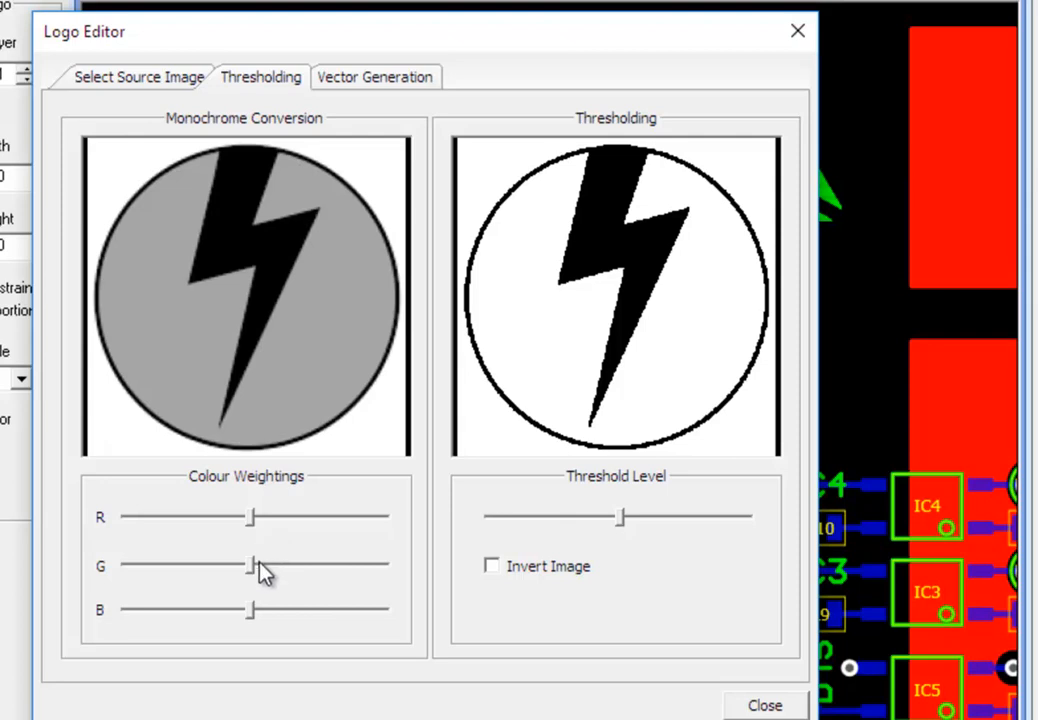
drag(303, 575, 366, 575)
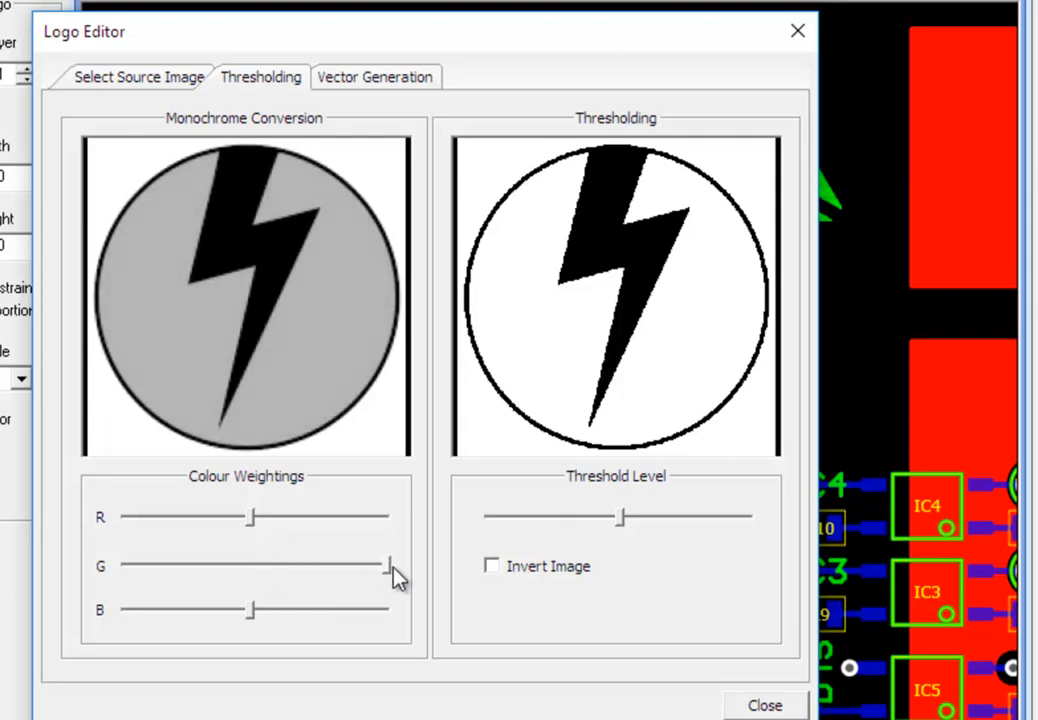
drag(246, 612, 164, 621)
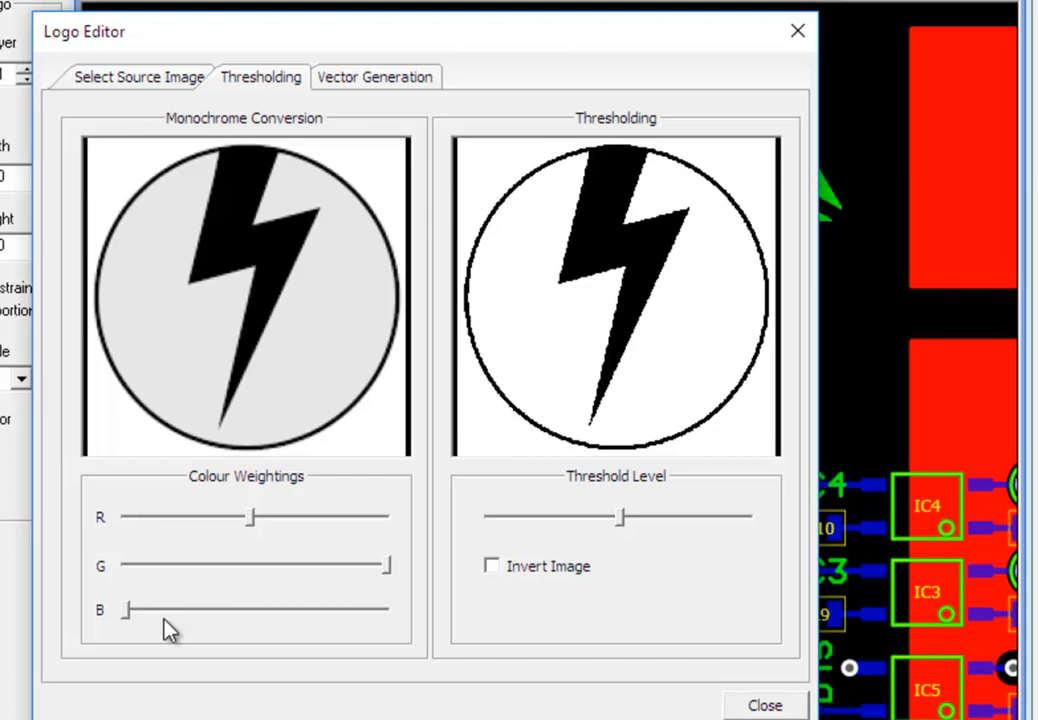
drag(620, 516, 647, 519)
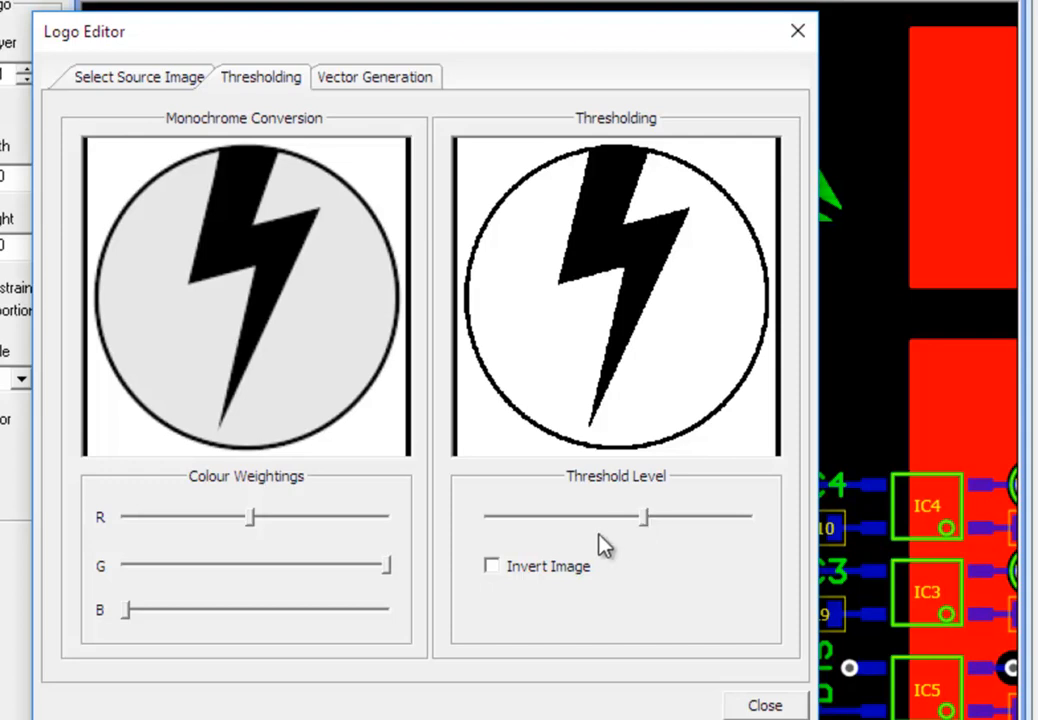
click(491, 569)
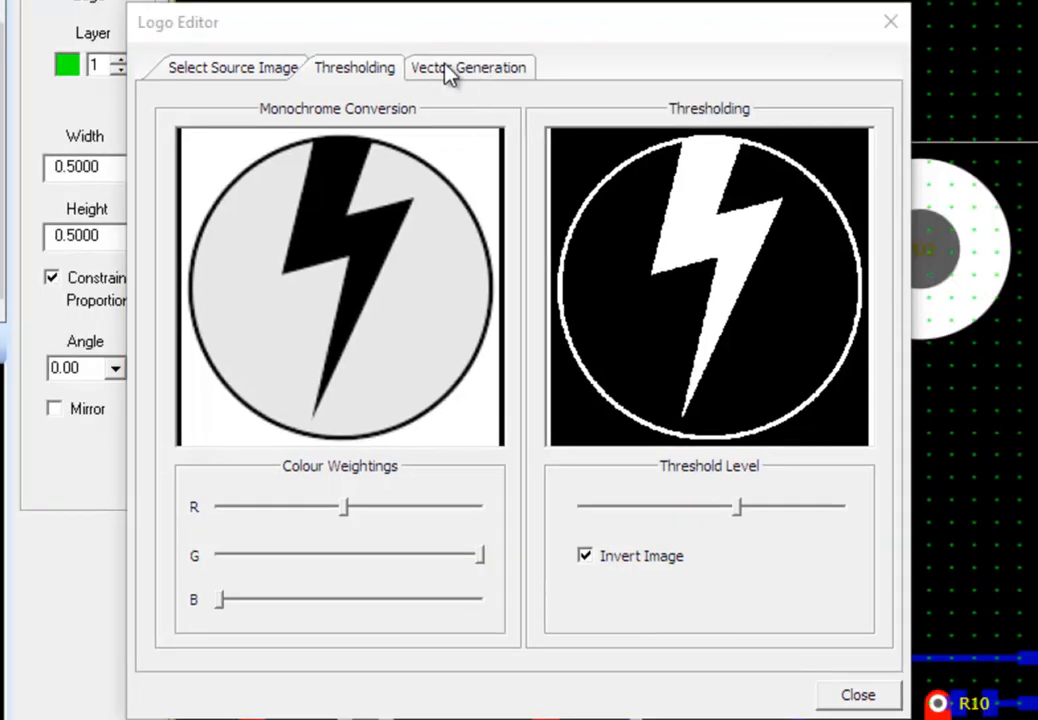
Generate the logo vectors with the finest pitch and the lowest minimum vector length, and close the logo editor.
click(352, 78)
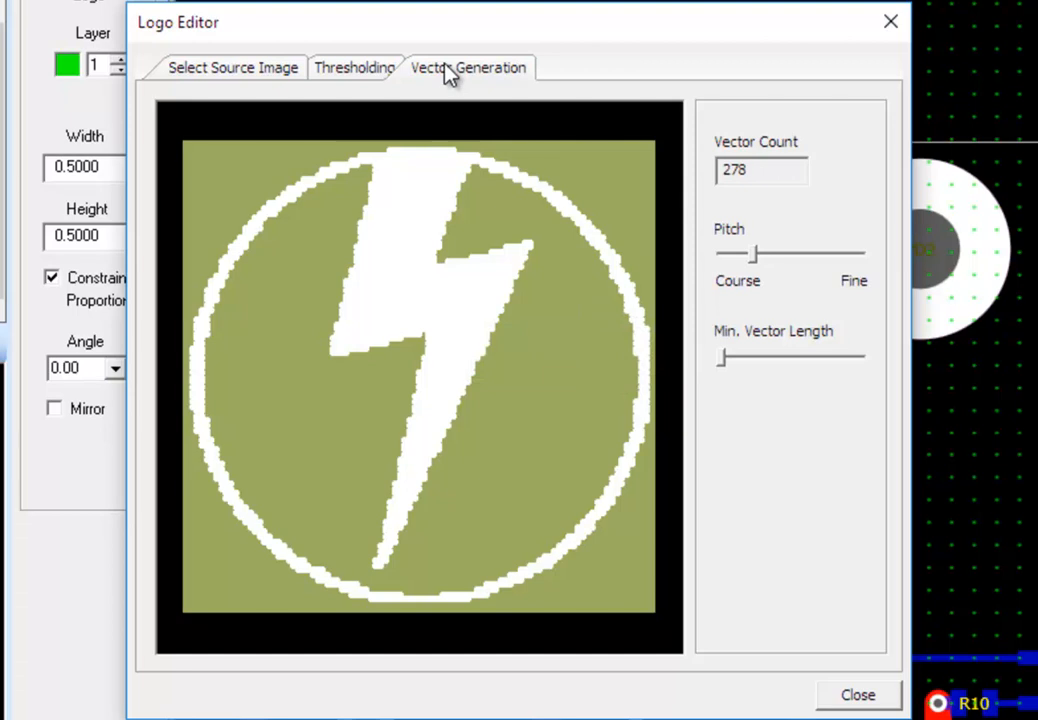
drag(754, 255, 871, 290)
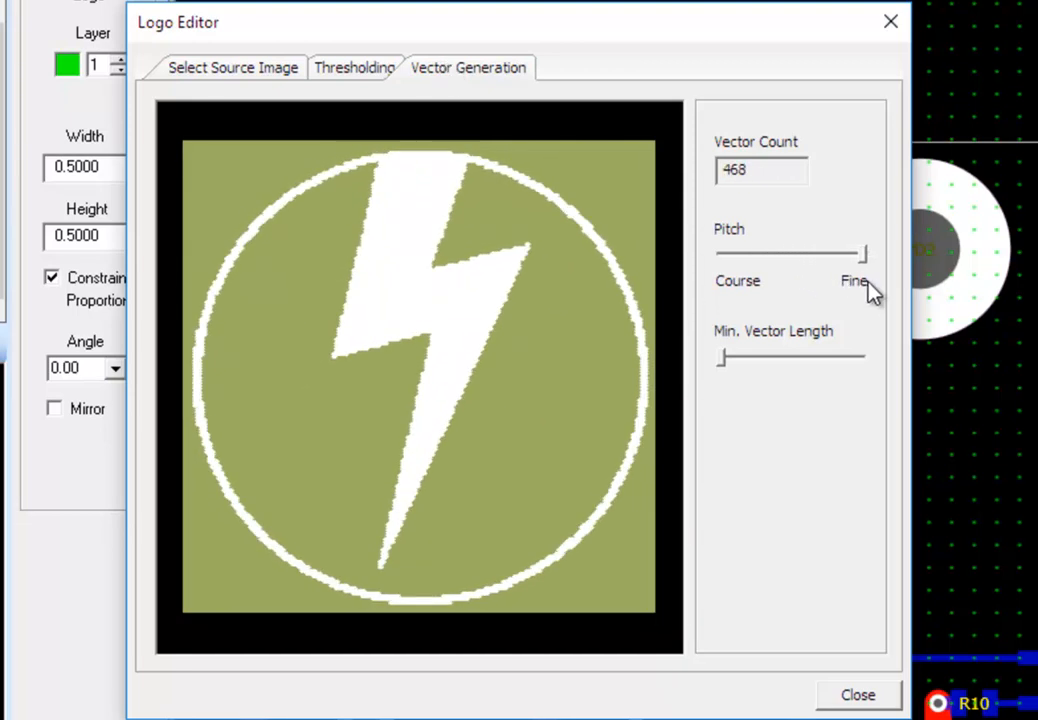
mouse_move(725, 366)
mouse_down()
mouse_move(776, 372)
mouse_move(716, 372)
mouse_up()
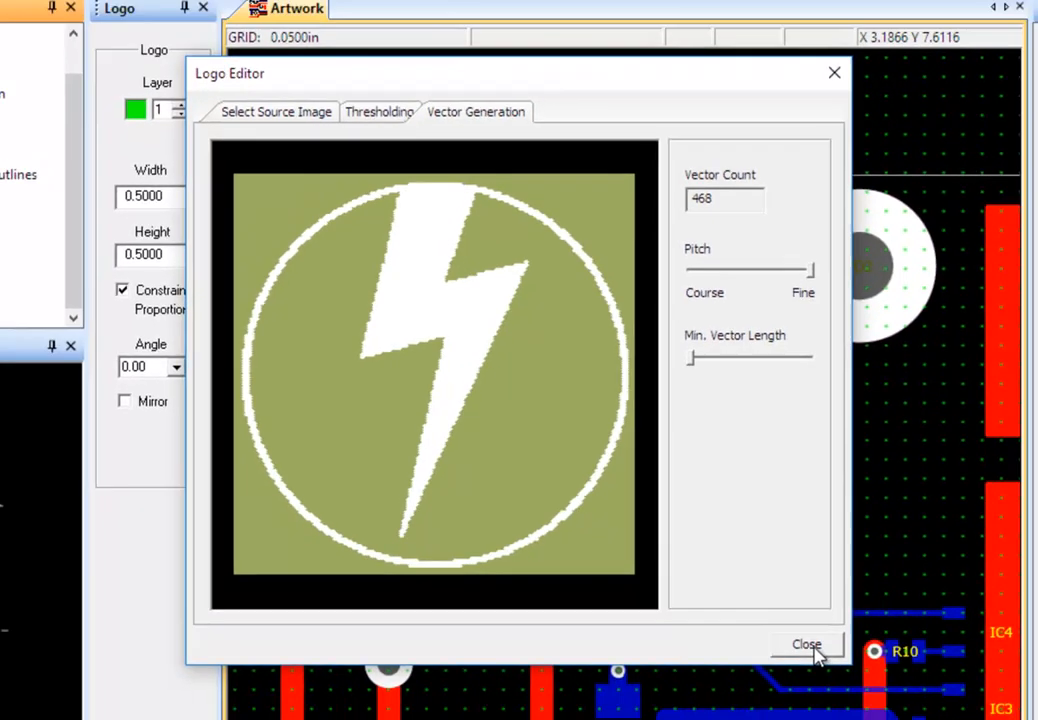
click(858, 695)
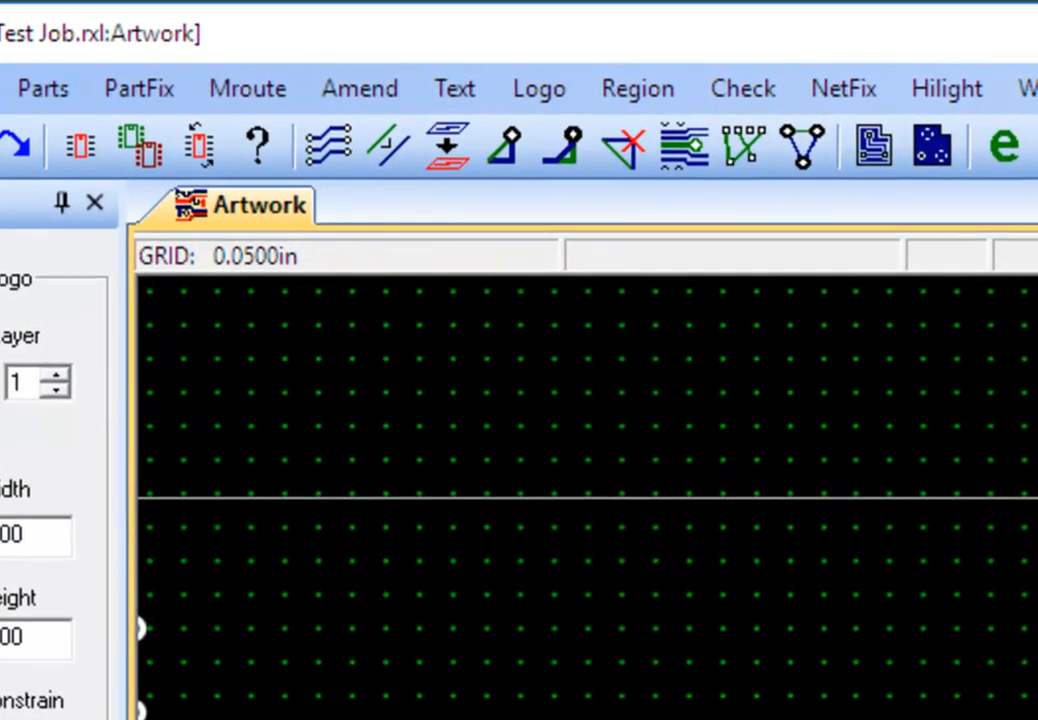
Show layer 1 and place the STATIC logo on it in the empty board area beside the large mounting hole.
click(540, 90)
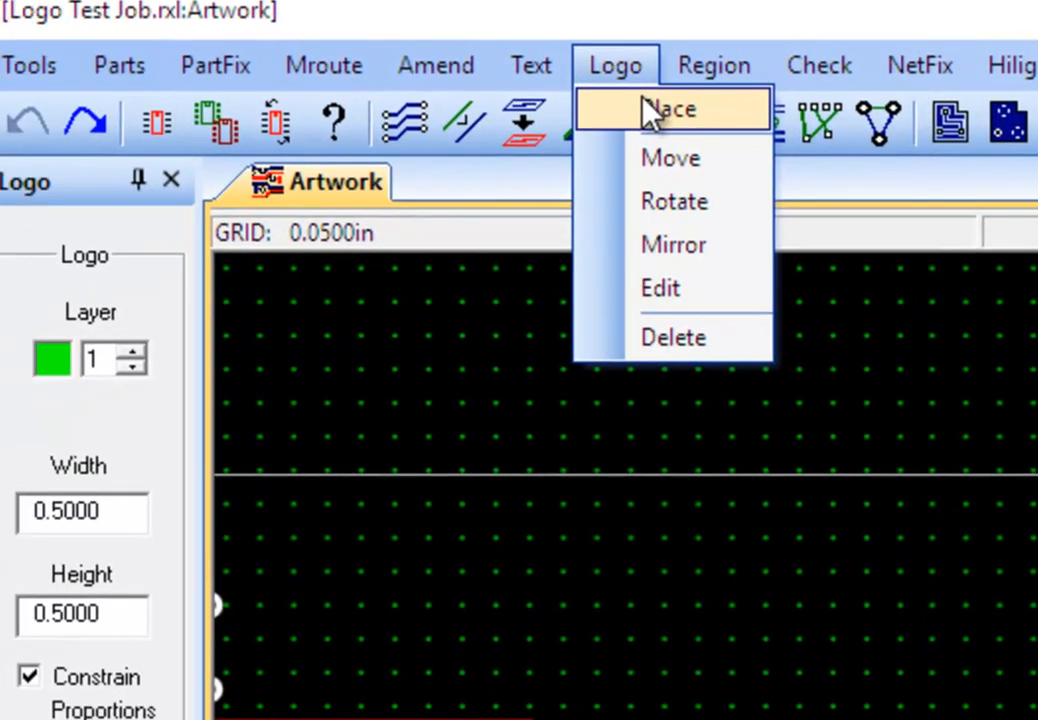
click(645, 105)
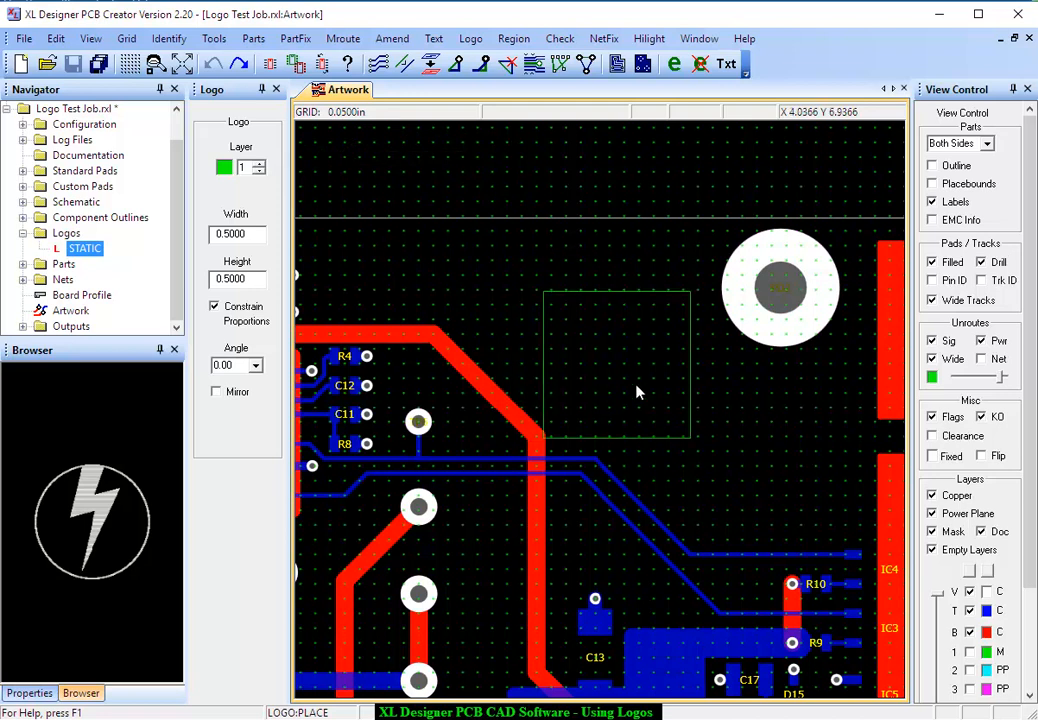
click(974, 654)
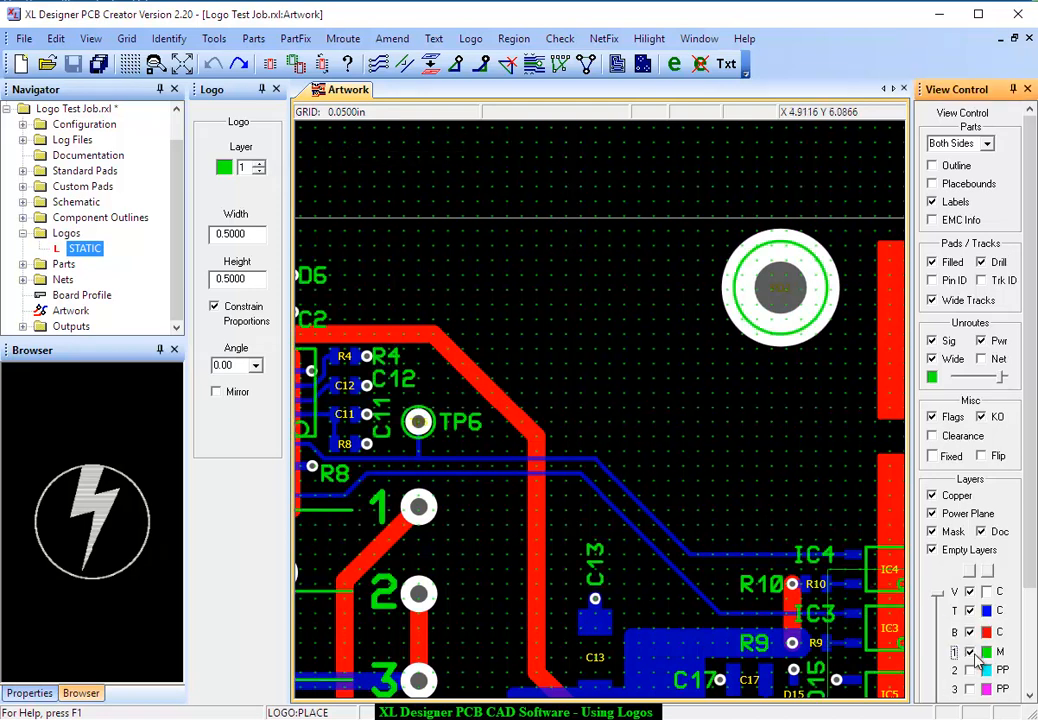
click(614, 334)
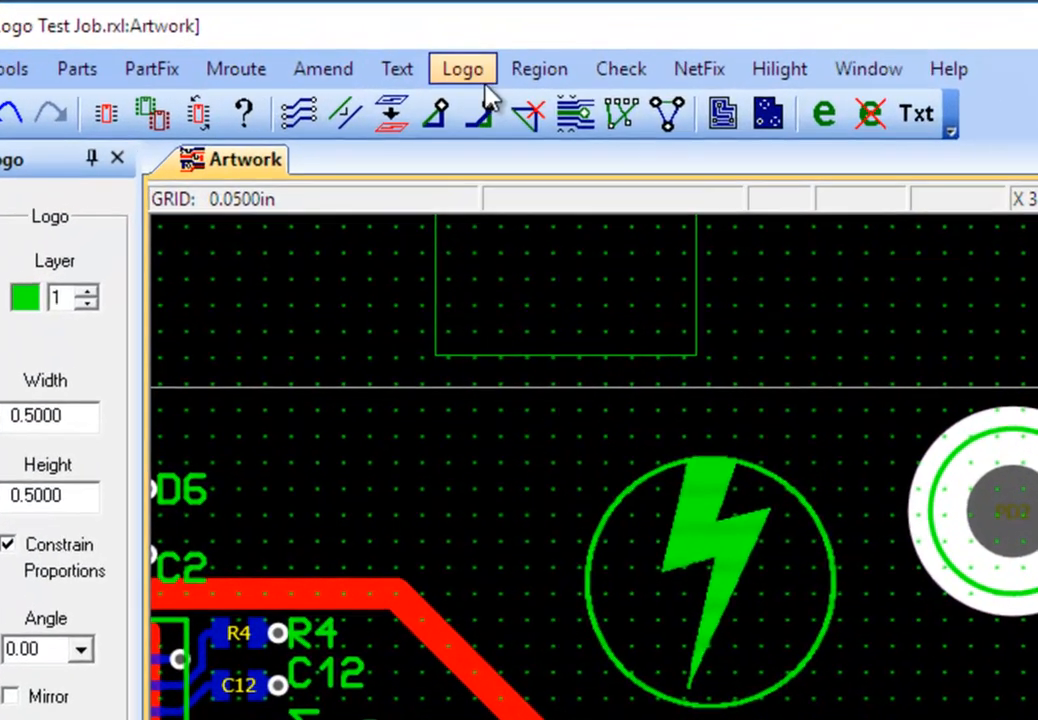
click(476, 64)
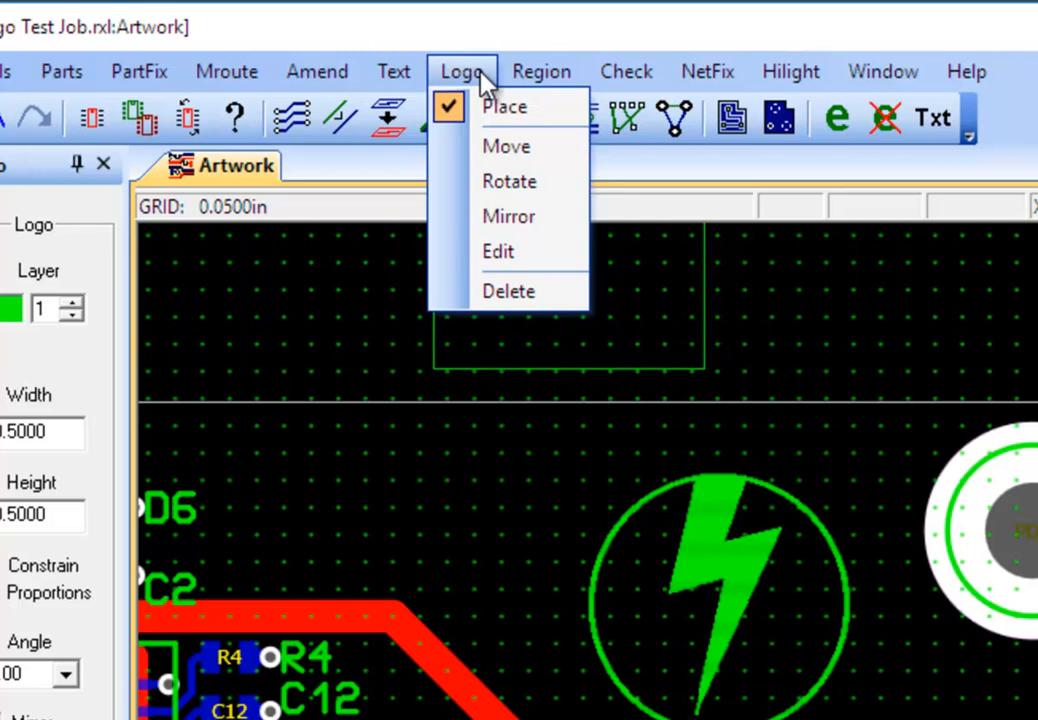
click(482, 80)
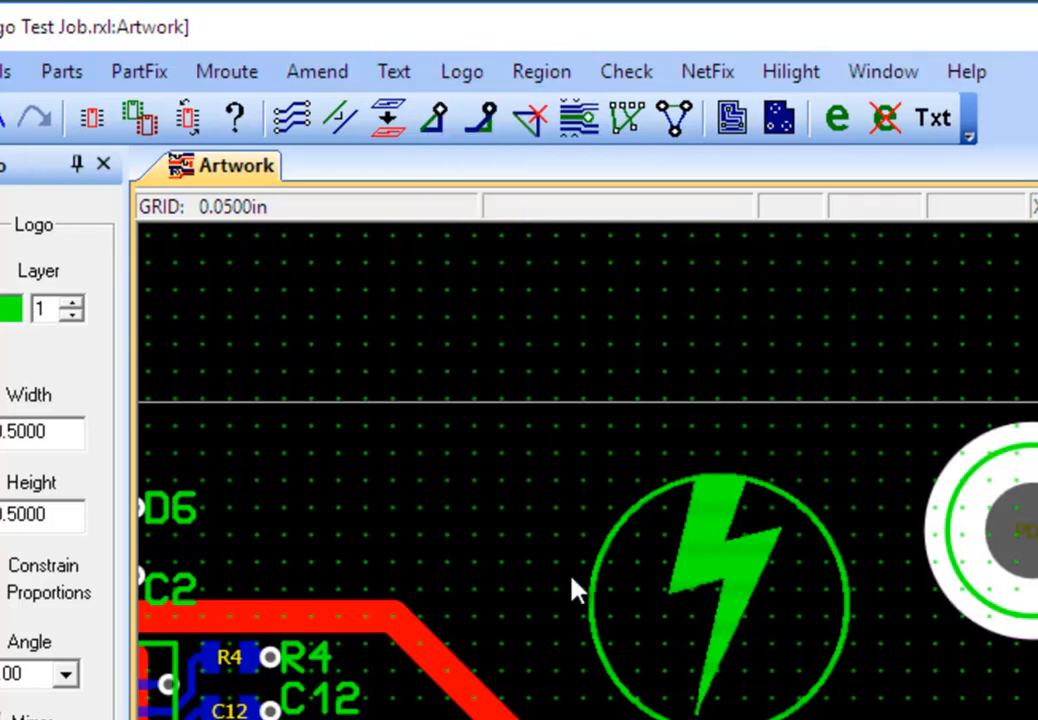
Edit the logo placed on the artwork and apply an angle of 45 degrees.
click(478, 73)
click(502, 236)
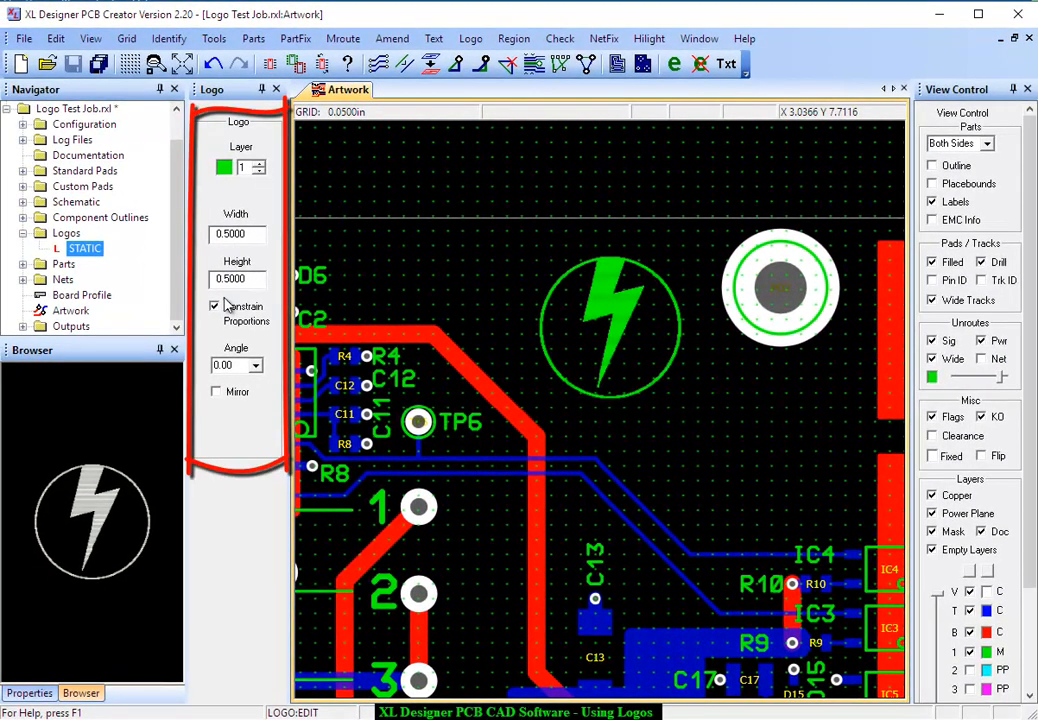
click(607, 331)
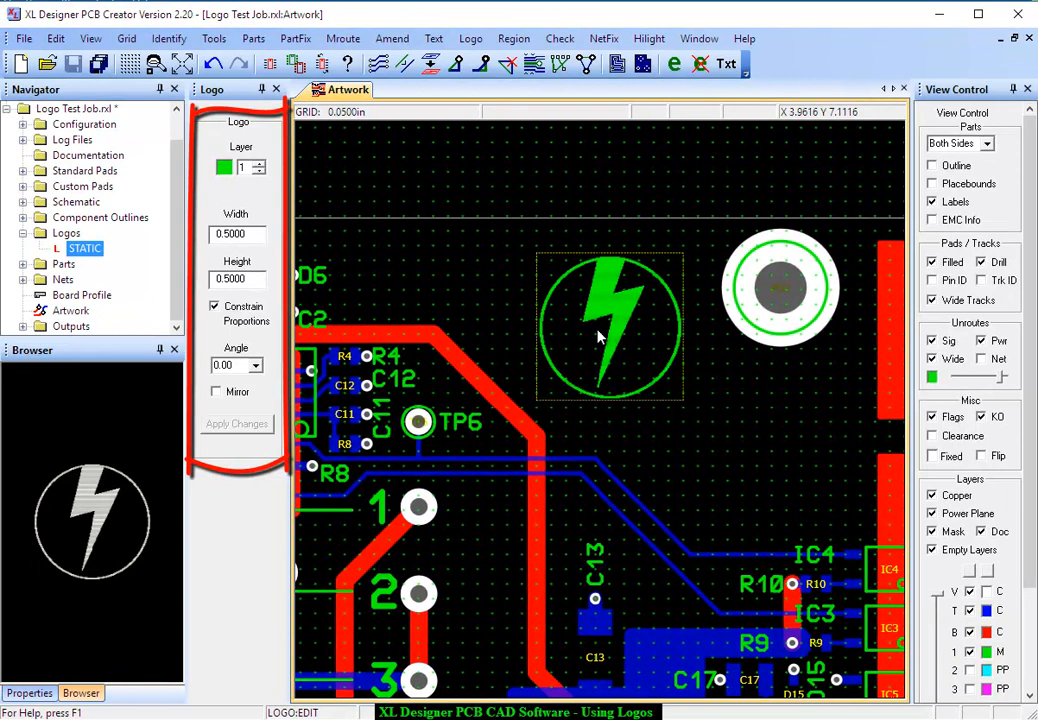
click(239, 366)
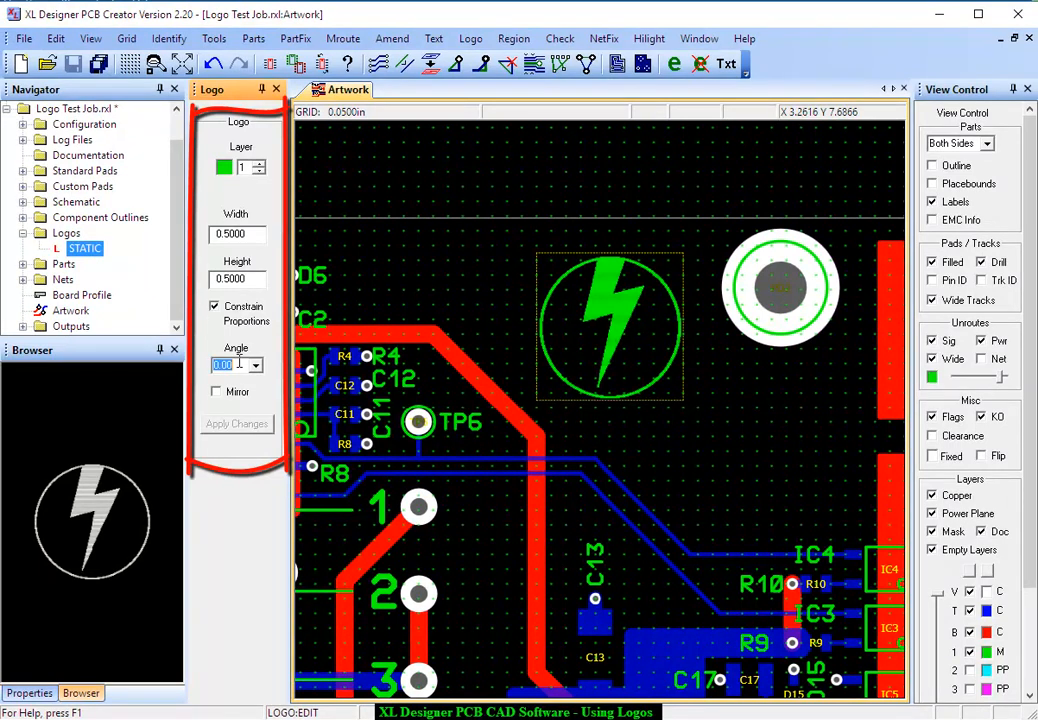
text(45)
click(237, 426)
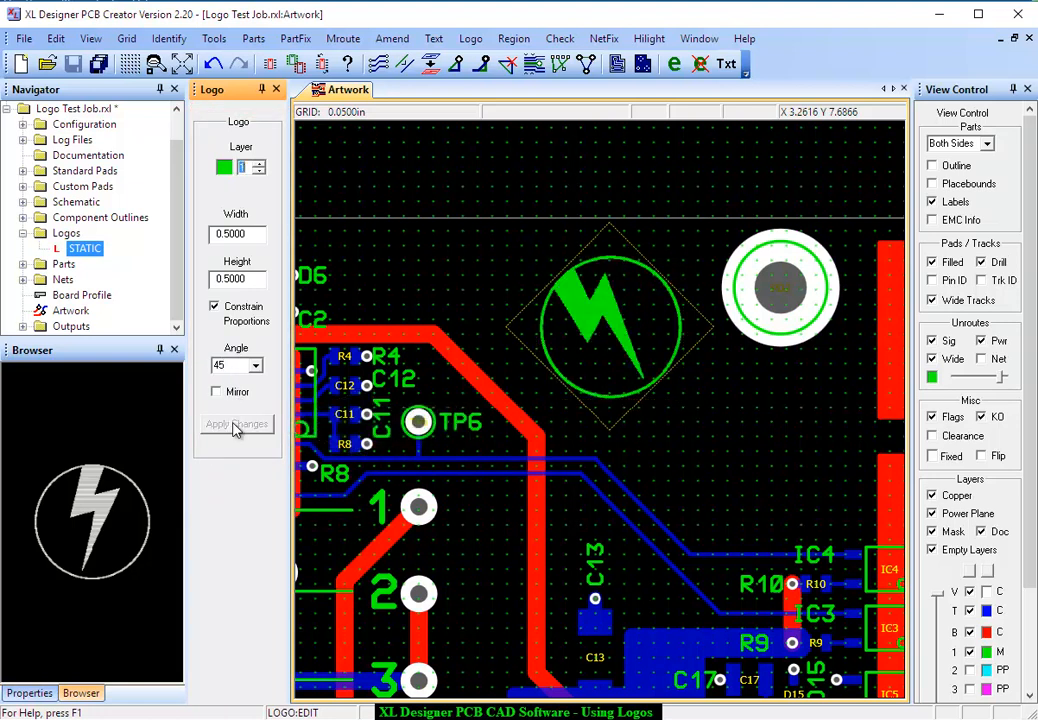
Set the placed logo's width to 0.8 with constrained proportions and apply the change.
double_click(251, 232)
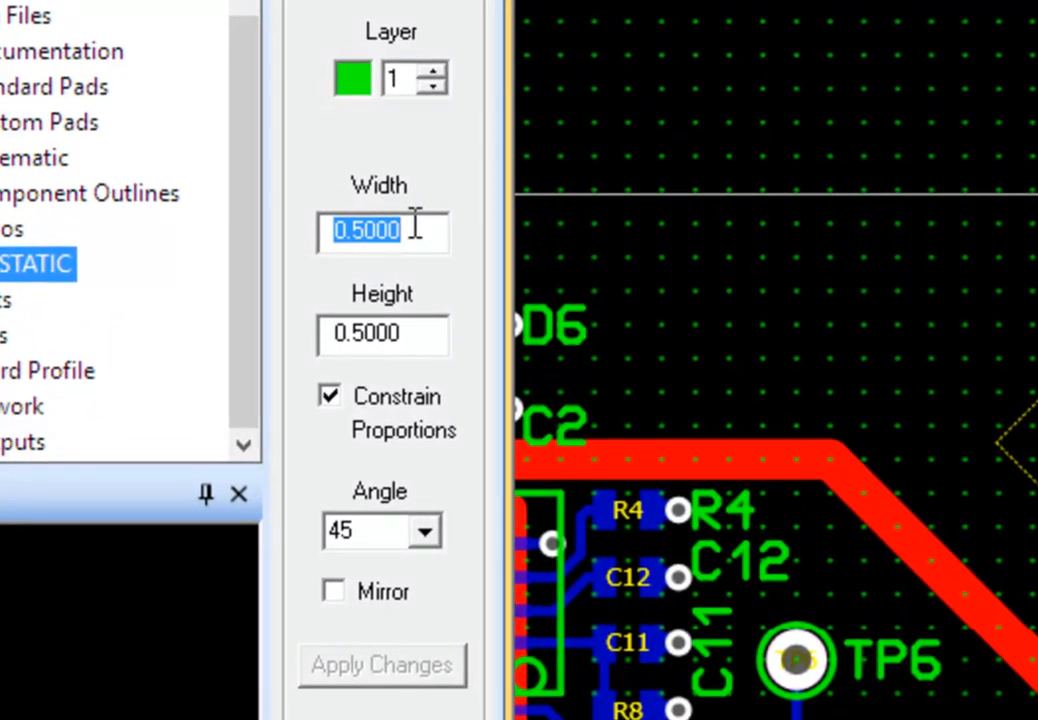
text(.8)
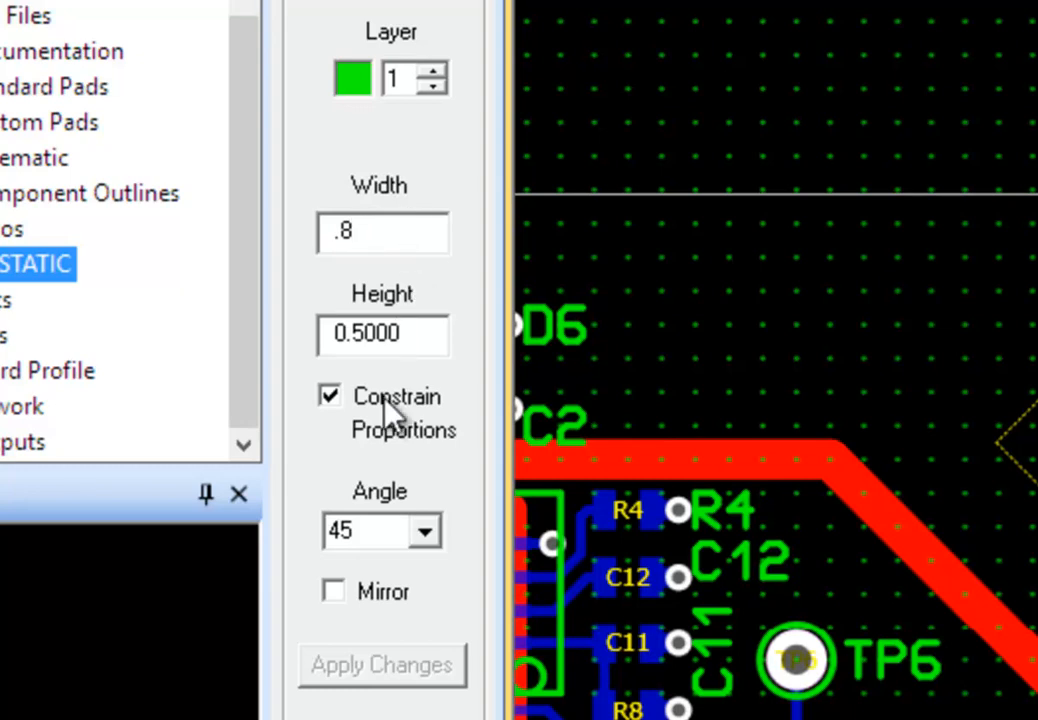
click(428, 347)
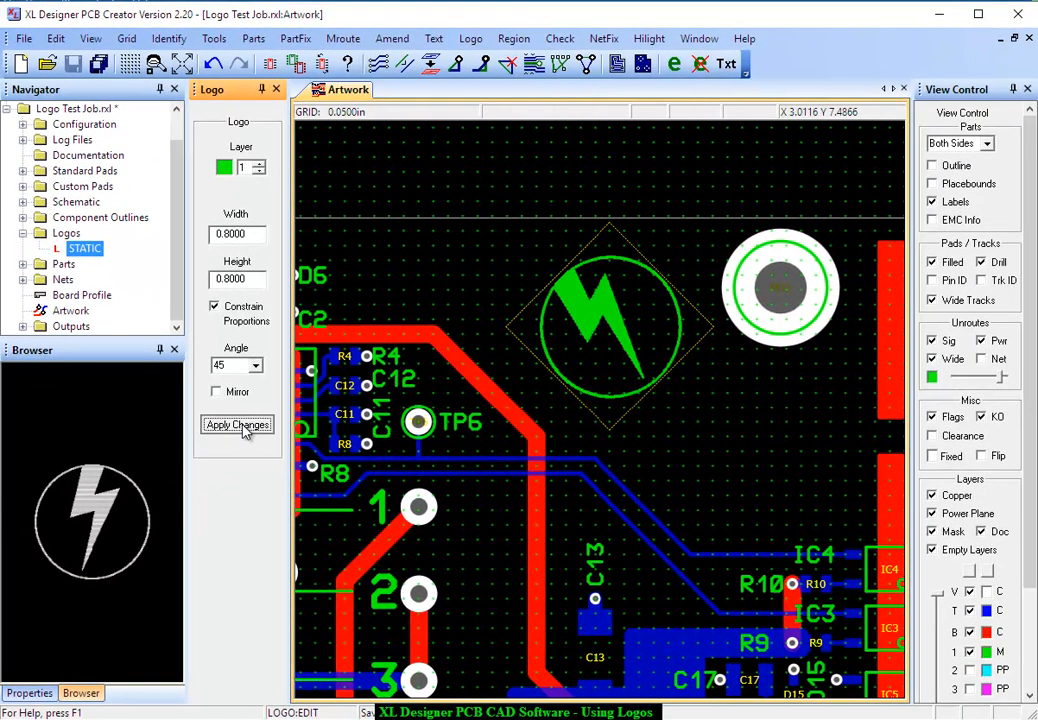
click(250, 440)
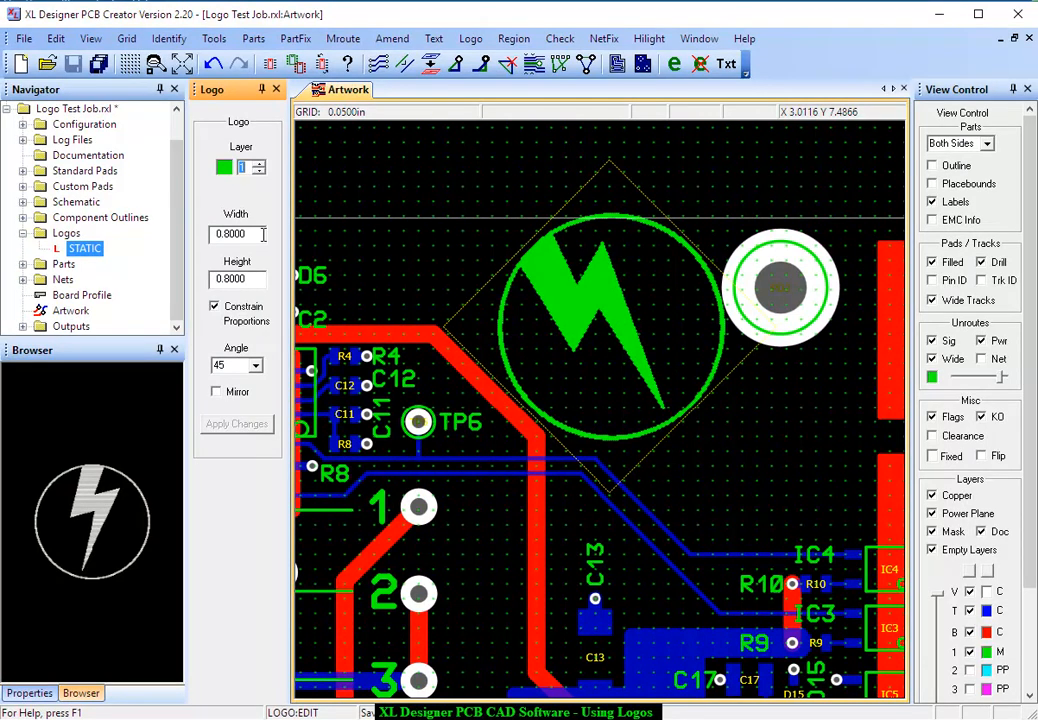
Set the placed logo's height to 0.3 with constrained proportions and apply the change.
double_click(257, 280)
text(.3)
click(258, 231)
click(238, 425)
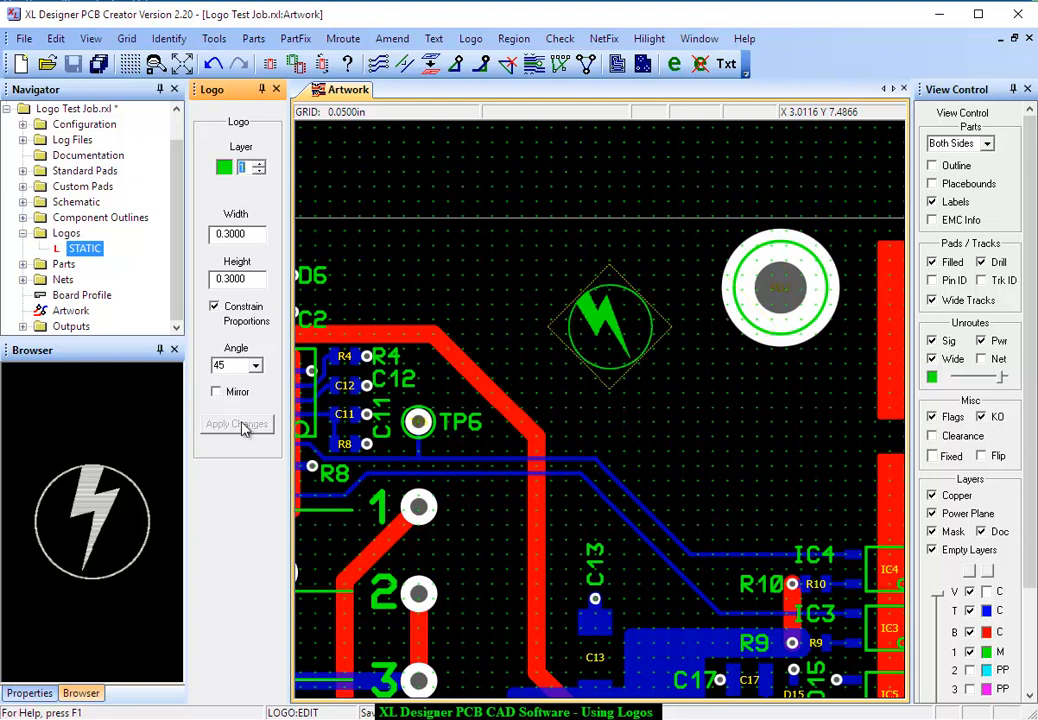
Move the logo, set its angle to 78 degrees while moving, and place it in the empty area beside the large mounting hole.
click(614, 323)
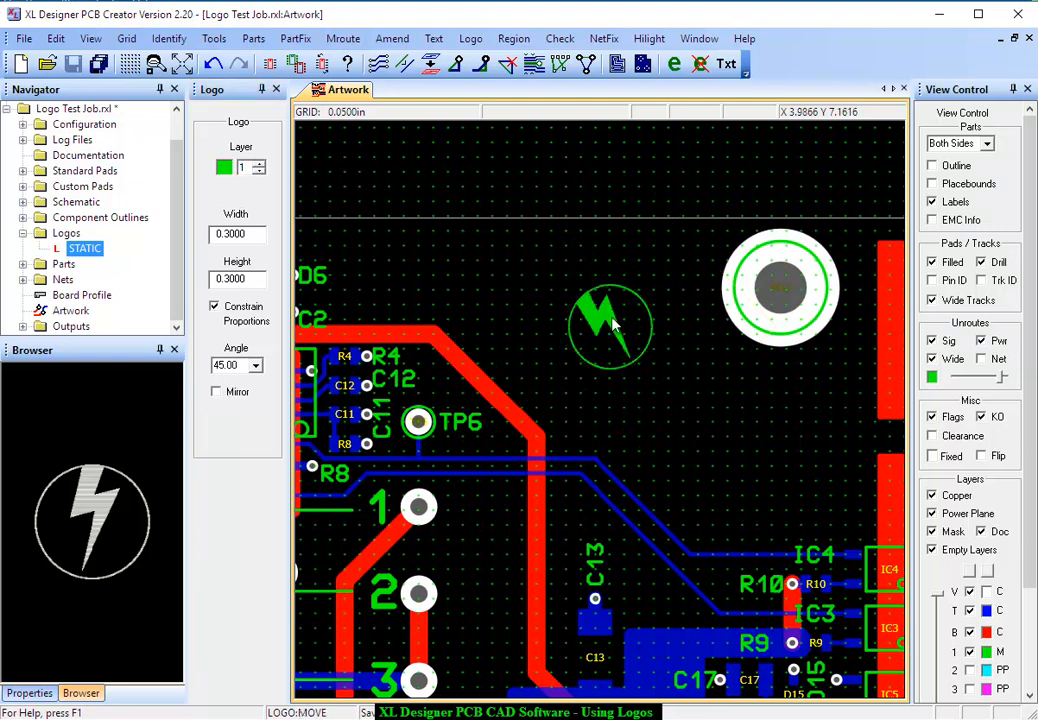
click(470, 38)
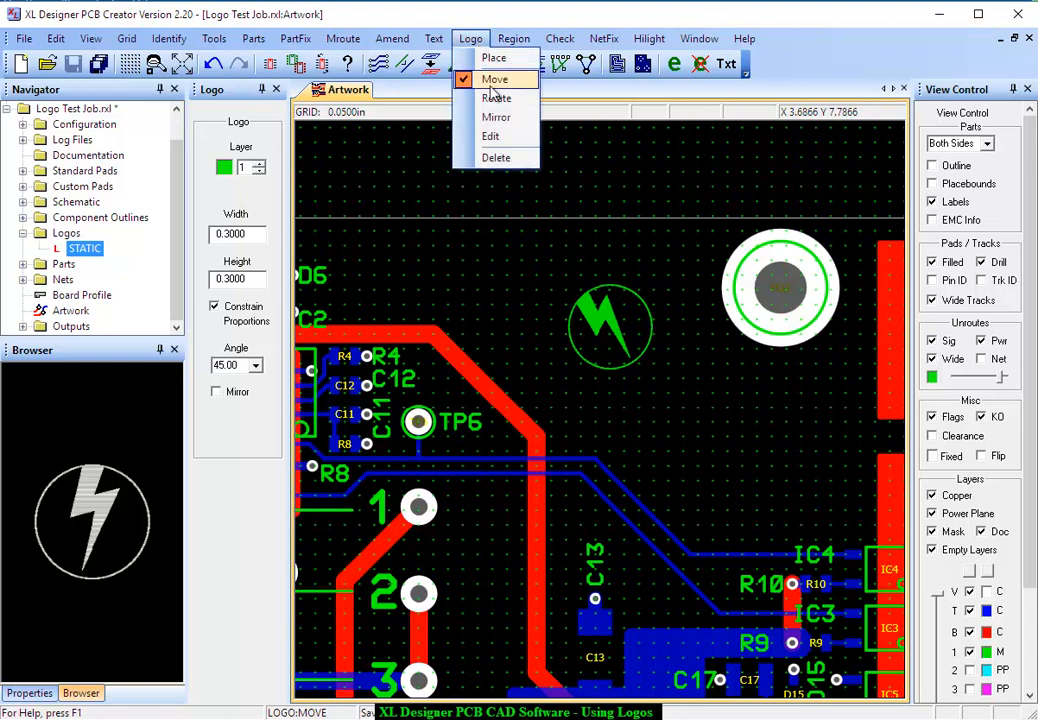
click(494, 80)
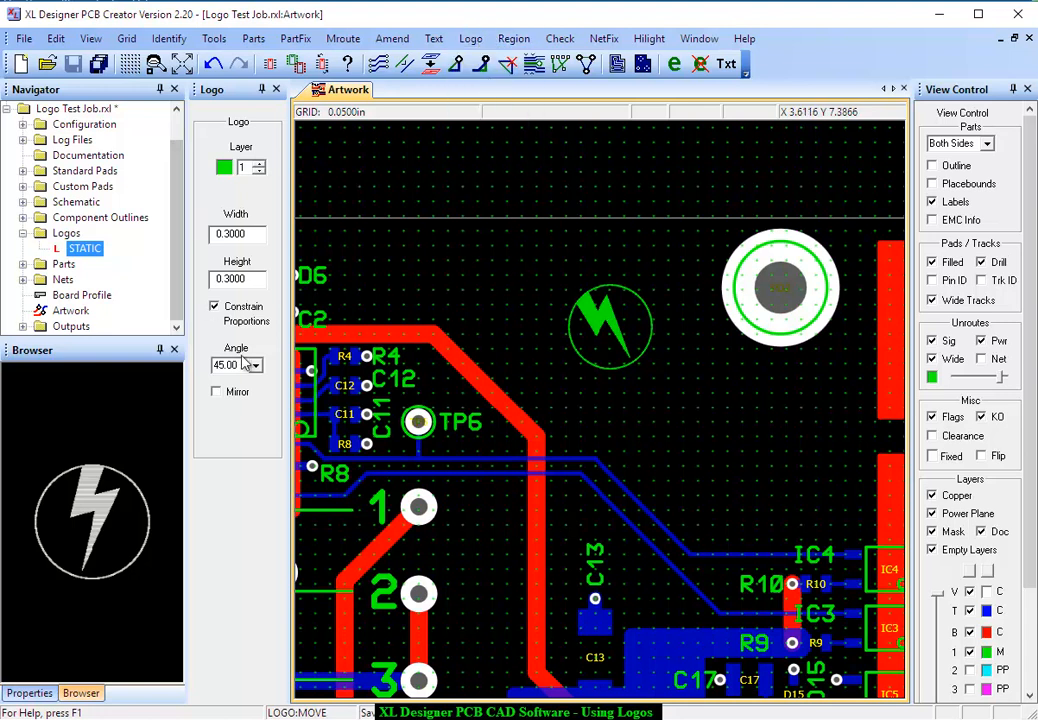
click(610, 326)
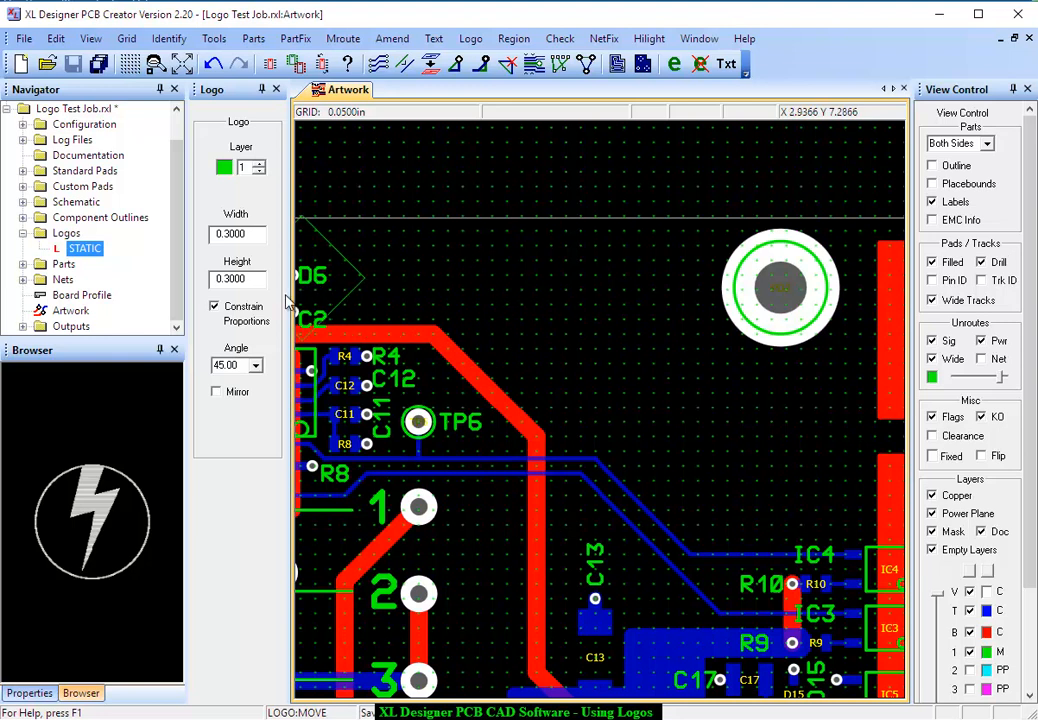
click(245, 365)
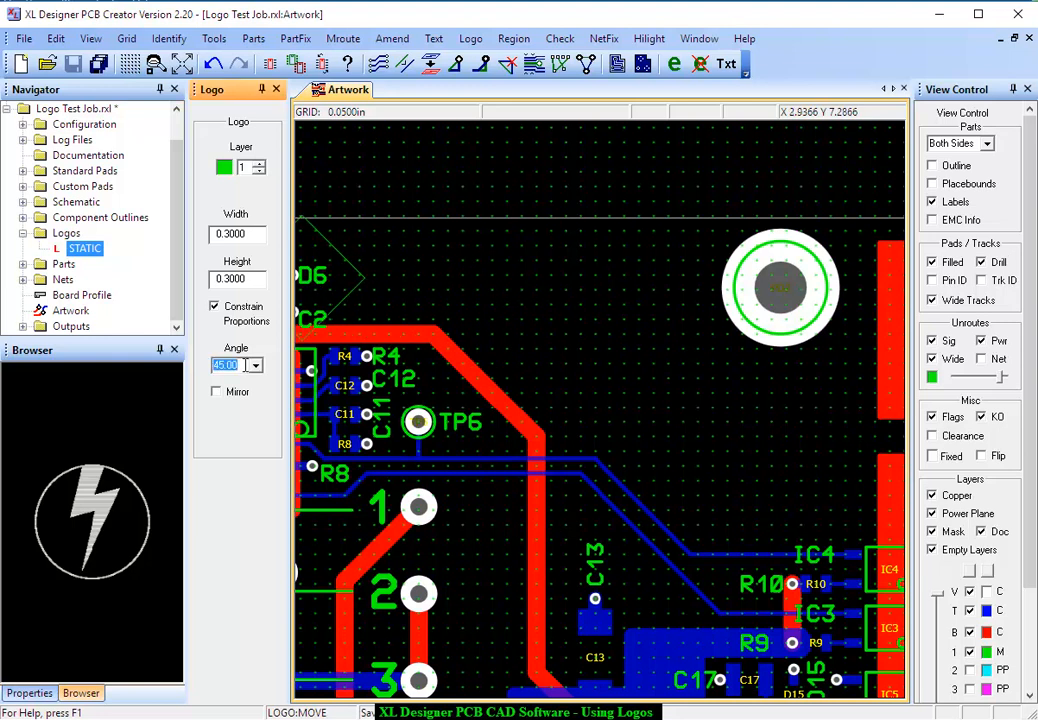
text(78)
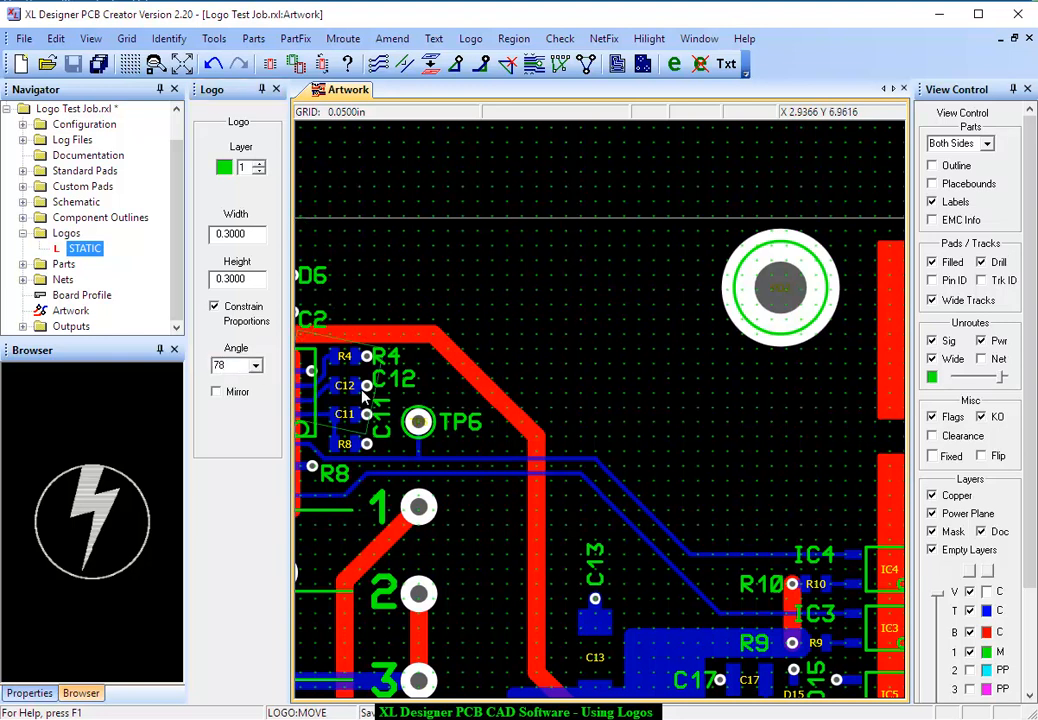
click(615, 292)
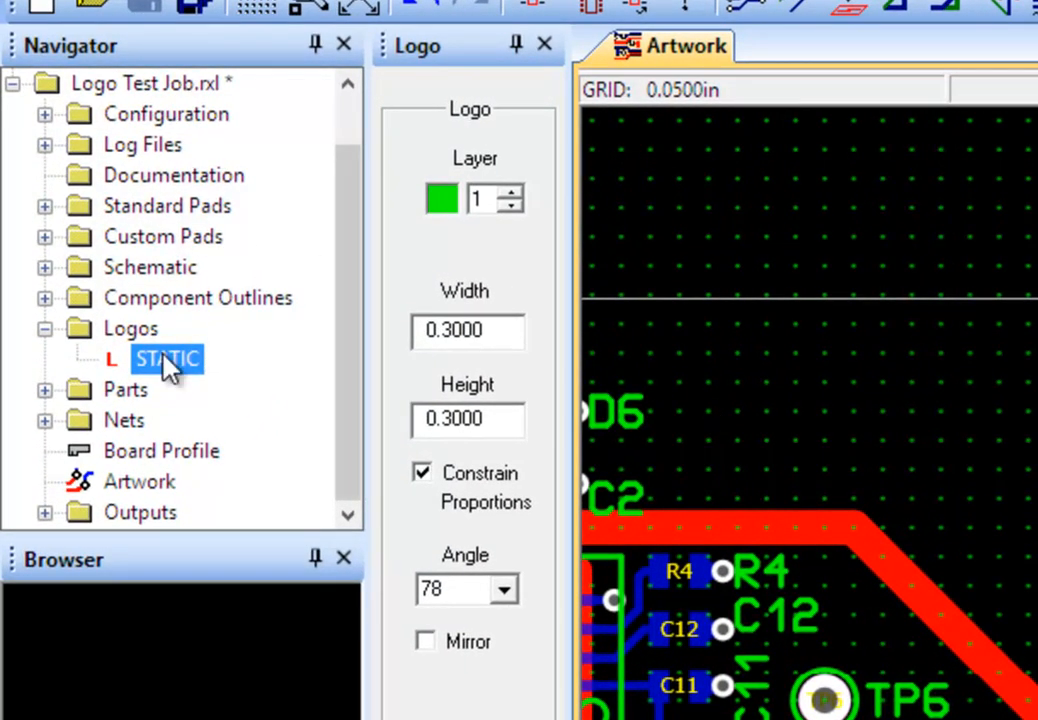
Copy the STATIC logo from the job into the Logos folder of the MASTERS library.
right_click(168, 365)
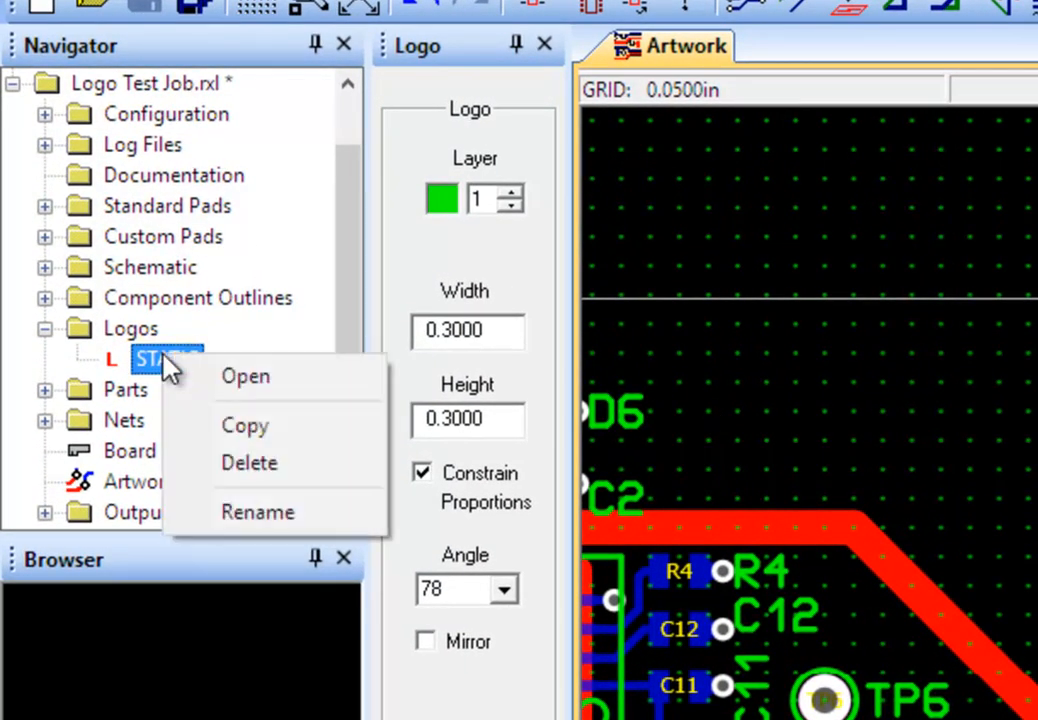
click(207, 435)
drag(348, 352, 343, 222)
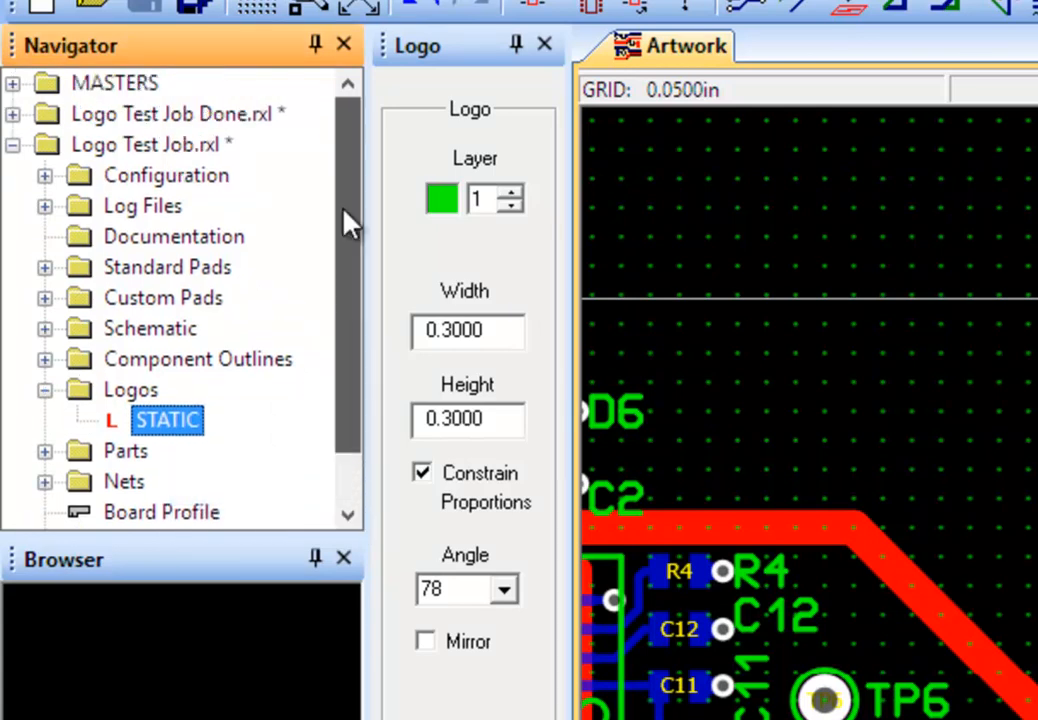
click(13, 83)
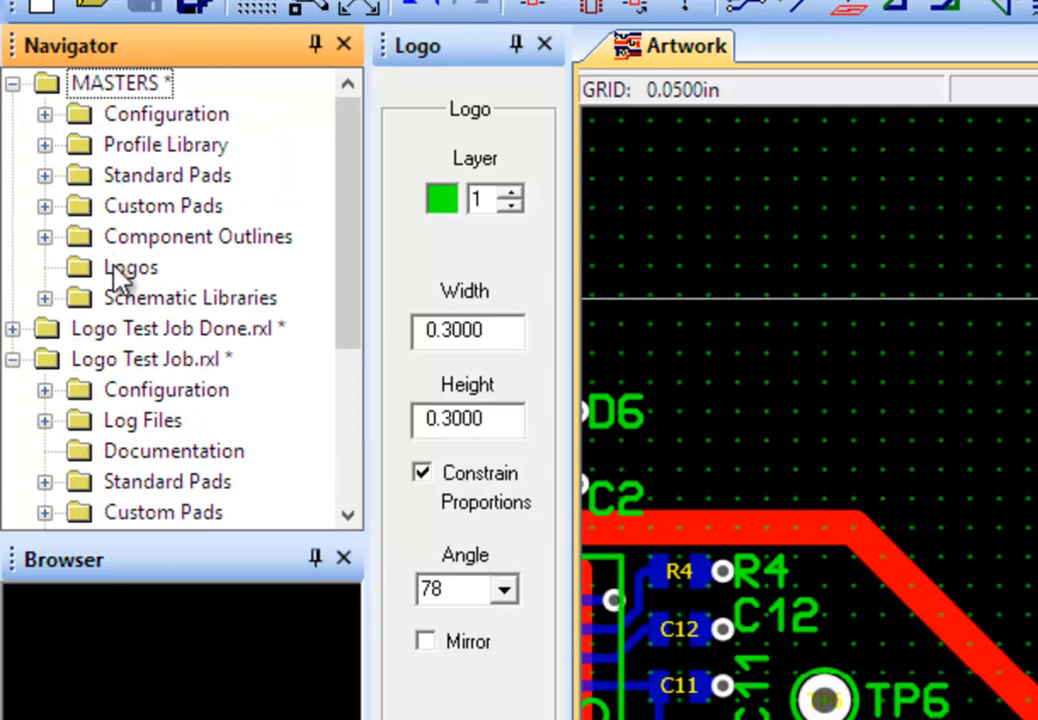
click(118, 272)
right_click(120, 276)
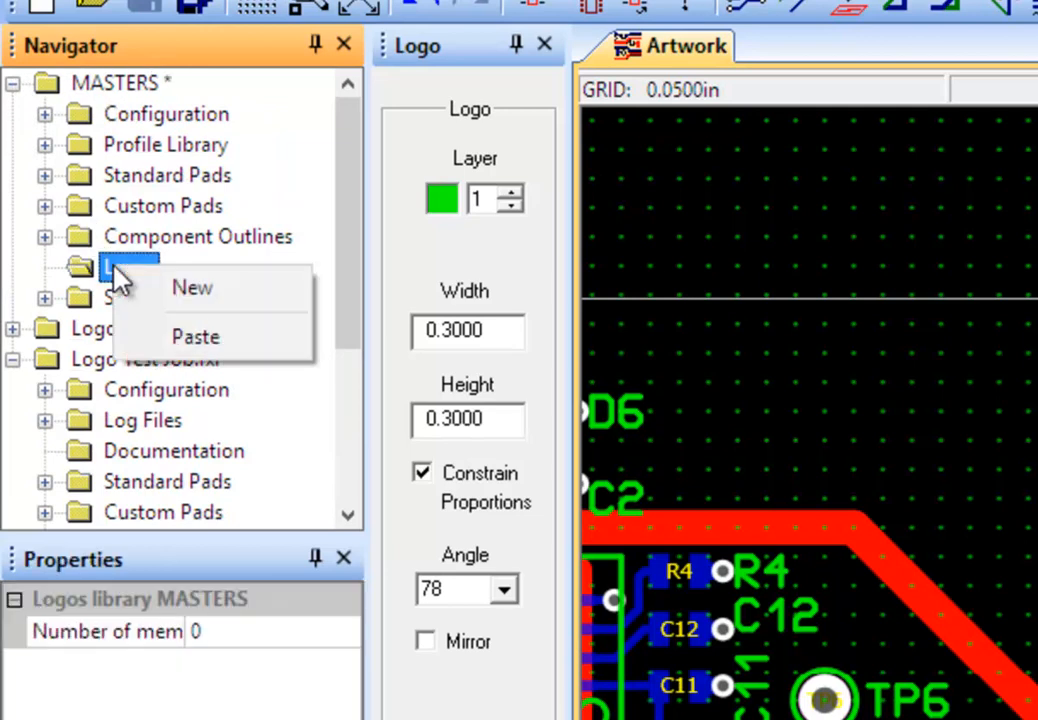
click(195, 338)
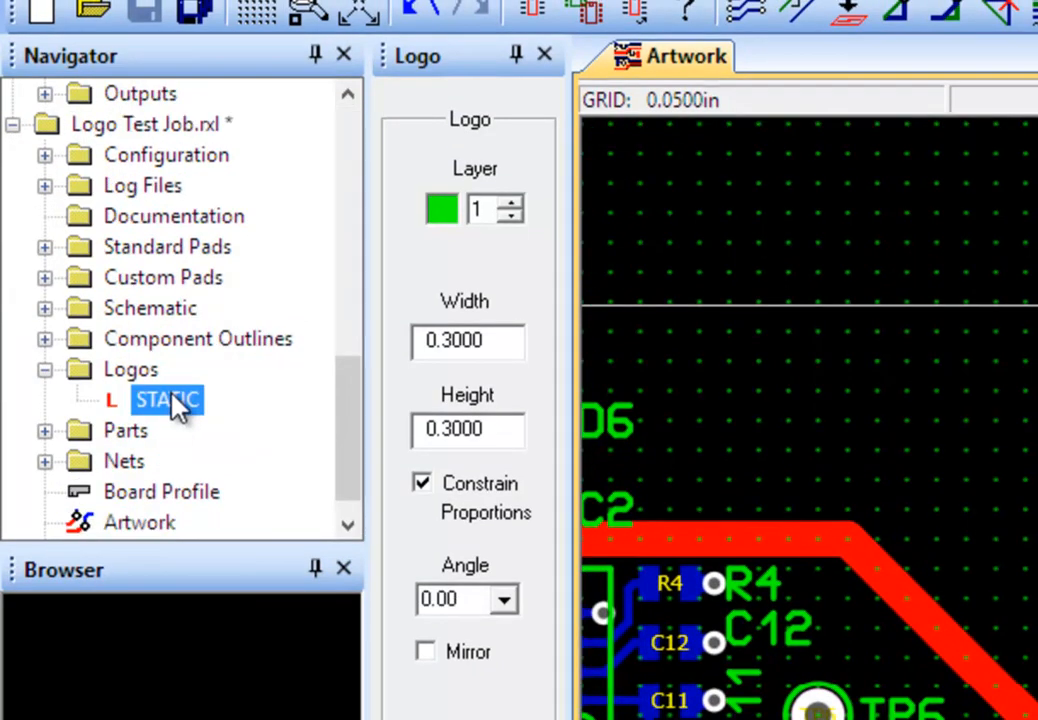
Duplicate the STATIC logo within the job's Logos folder, then open the copy in the logo editor and close it.
right_click(175, 405)
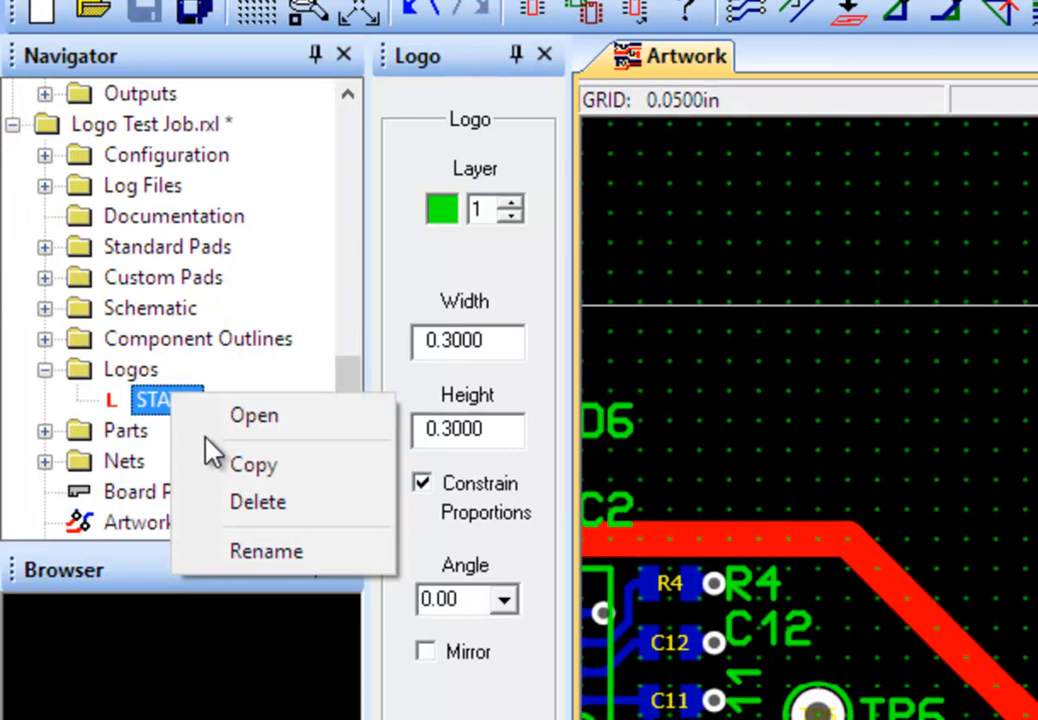
click(257, 468)
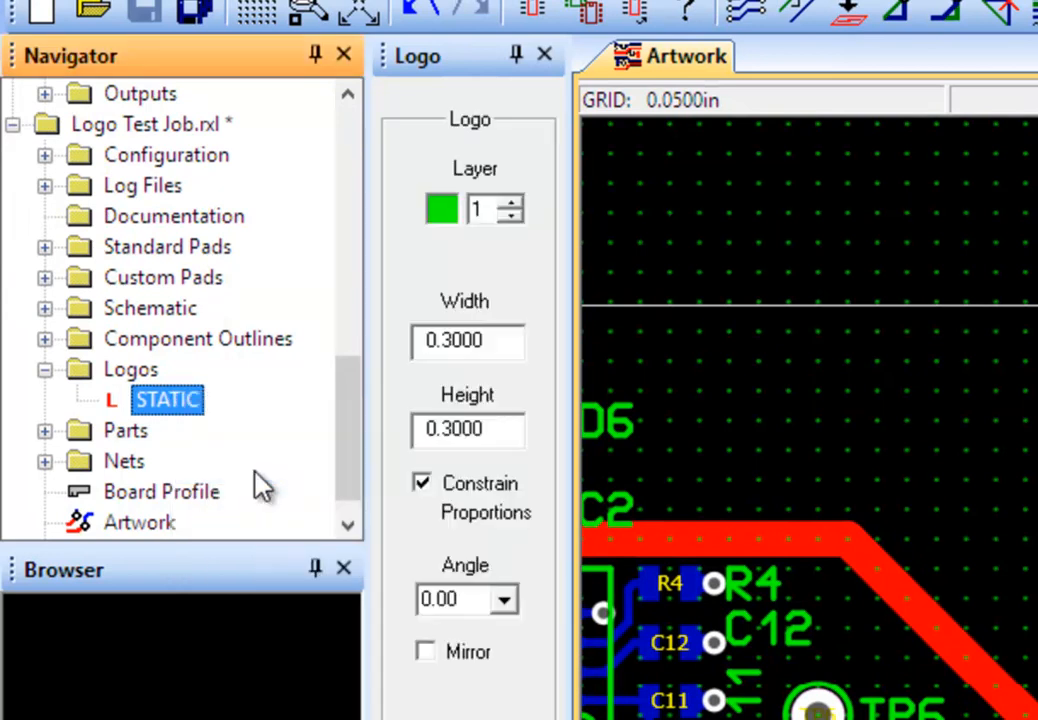
right_click(134, 372)
click(200, 451)
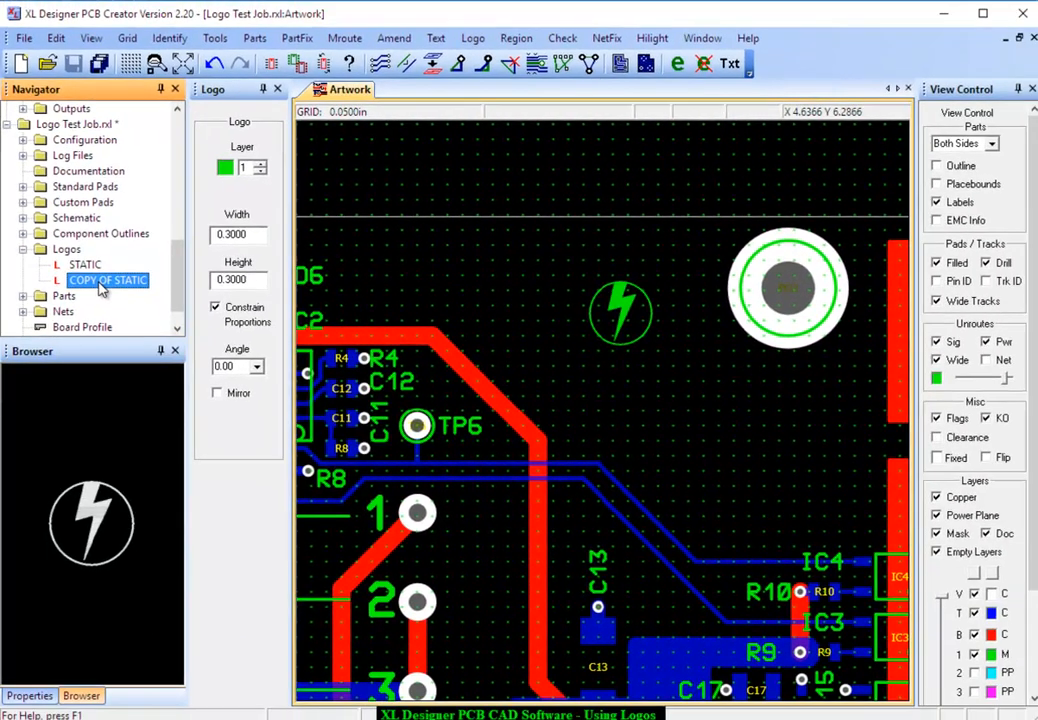
double_click(186, 444)
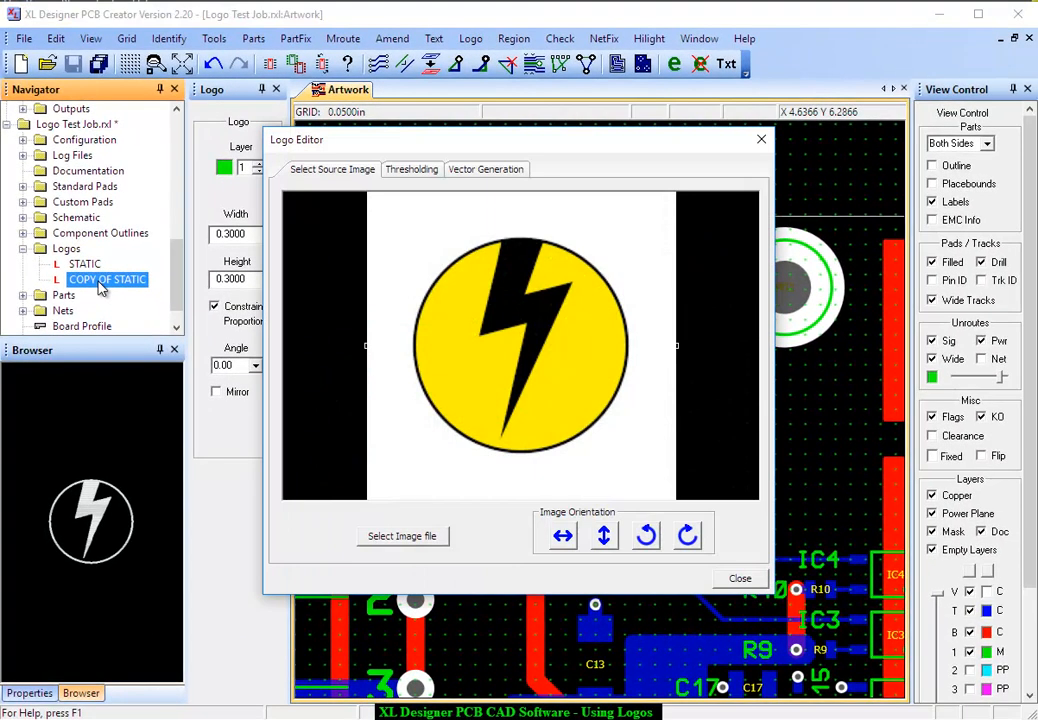
click(740, 582)
Review the STATIC logo's source image, thresholding and vector generation settings in the logo editor, and close the editor.
click(85, 263)
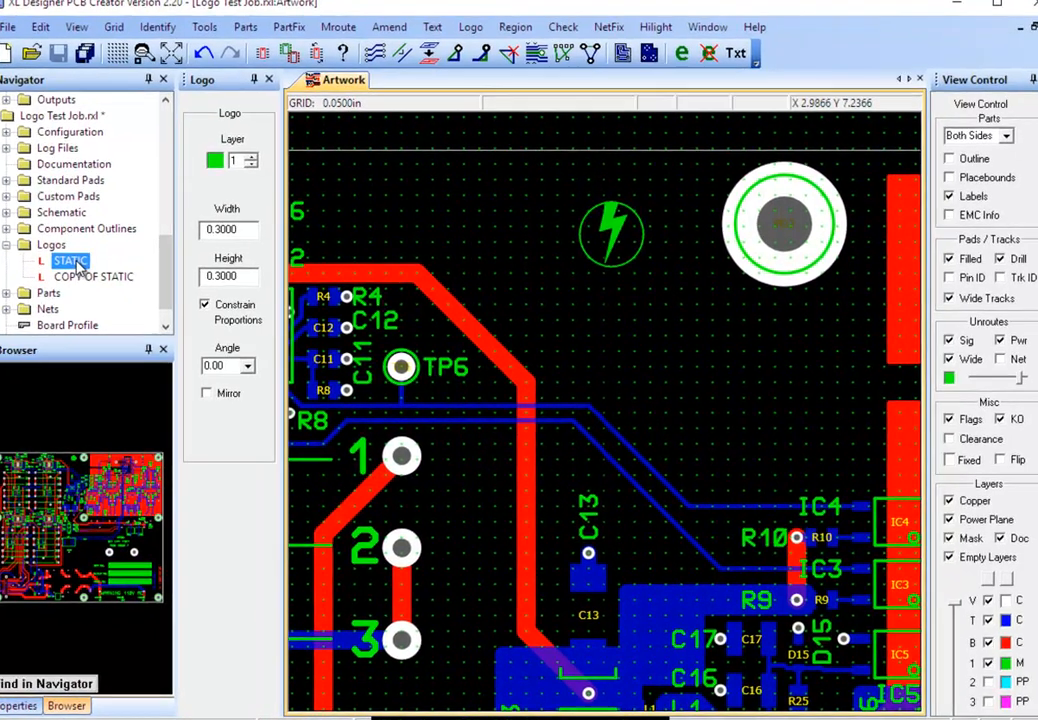
double_click(72, 261)
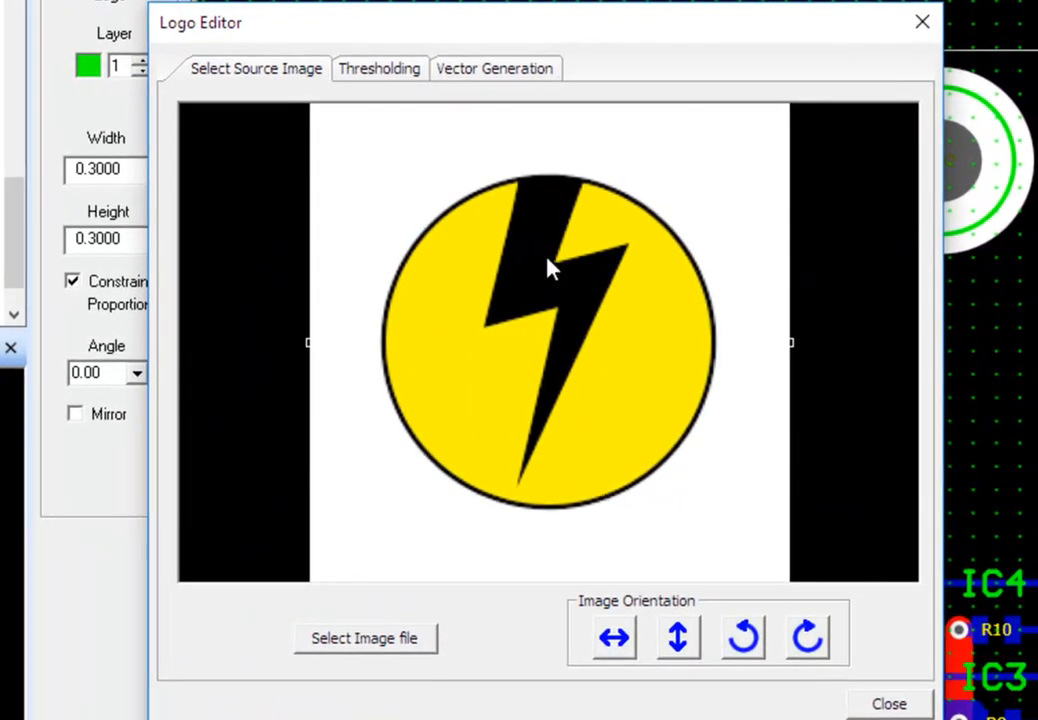
click(400, 88)
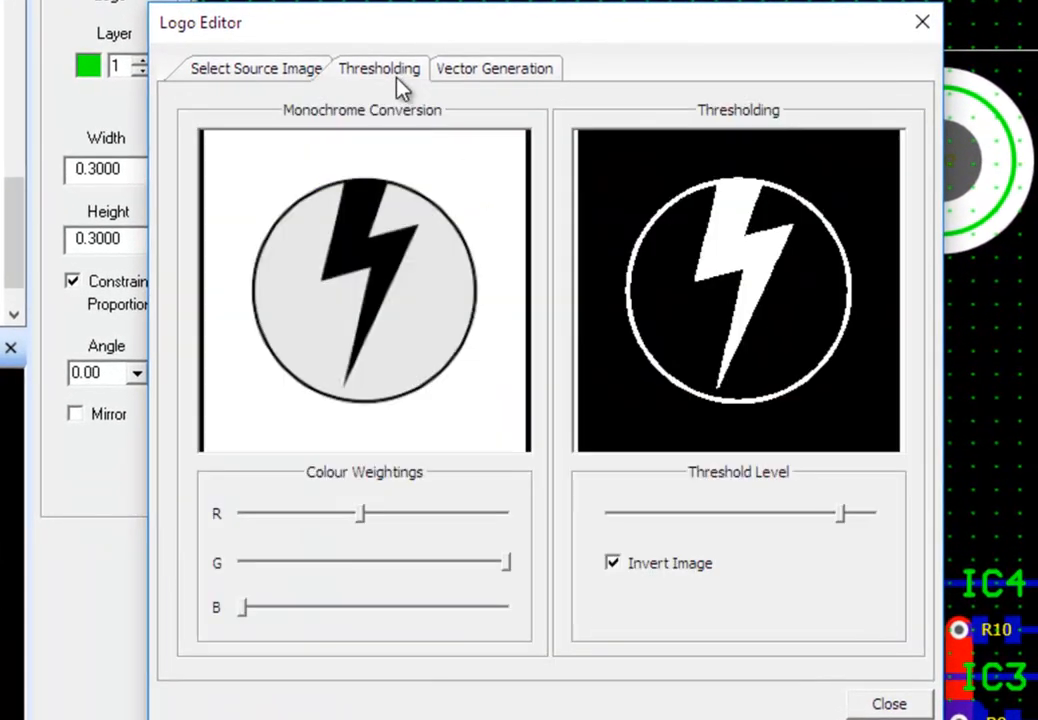
click(616, 565)
click(484, 70)
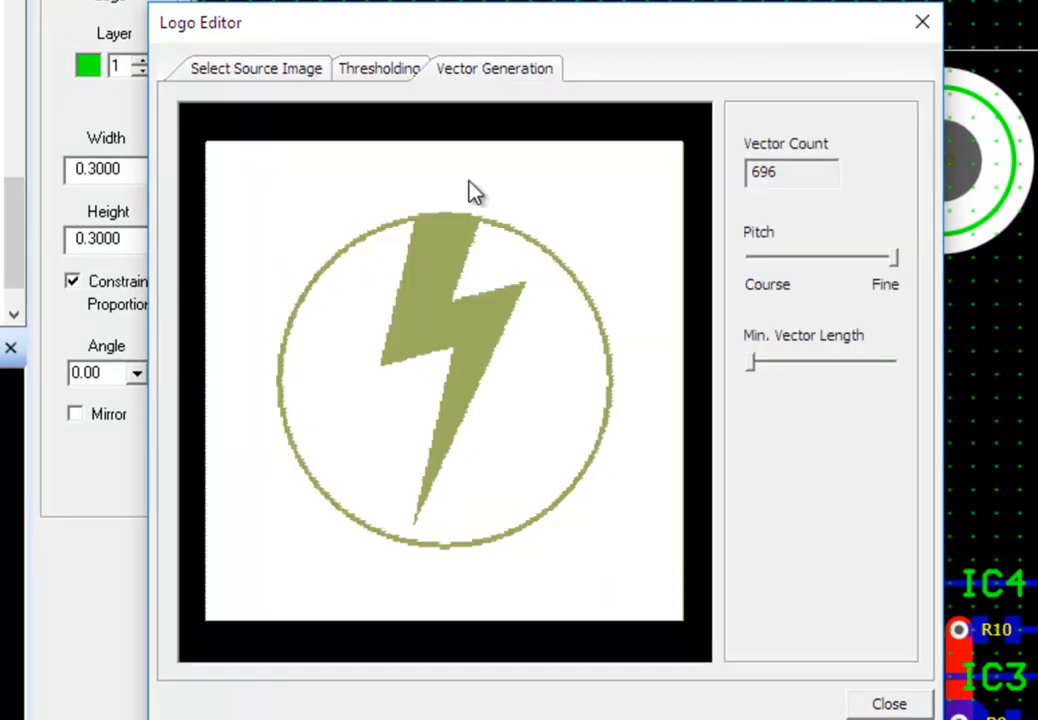
click(889, 704)
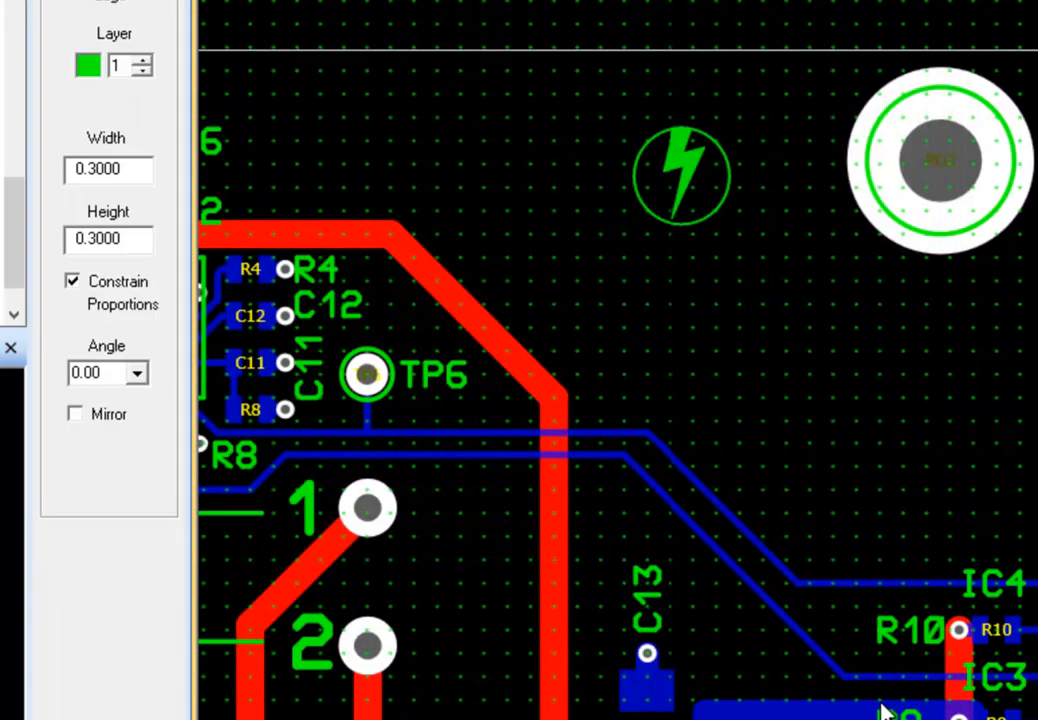